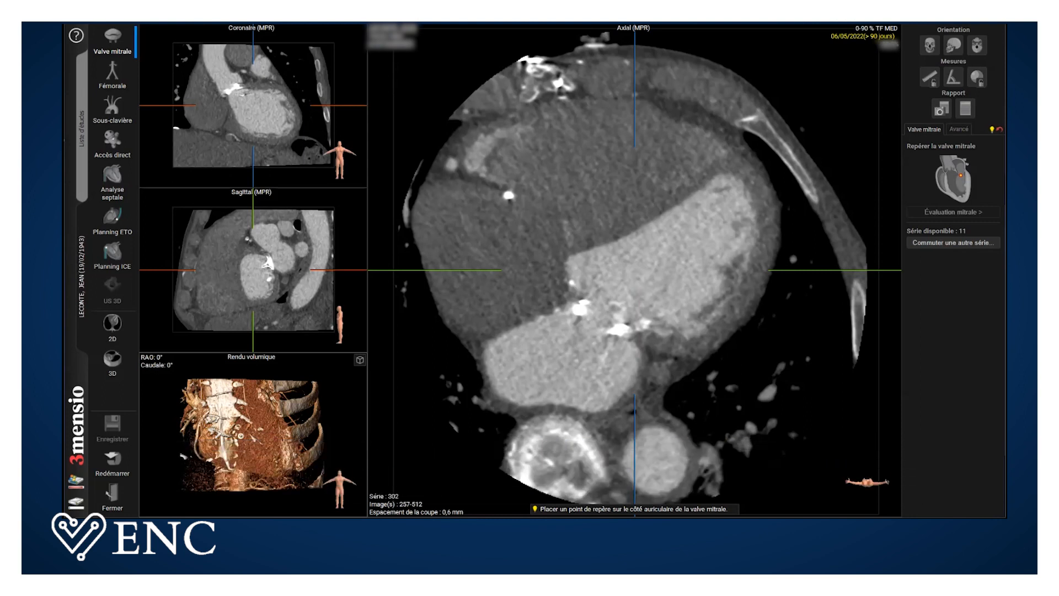
# Step: Place the landmark on the atrial side of the mitral valve in the axial view
pyautogui.click(643, 288)
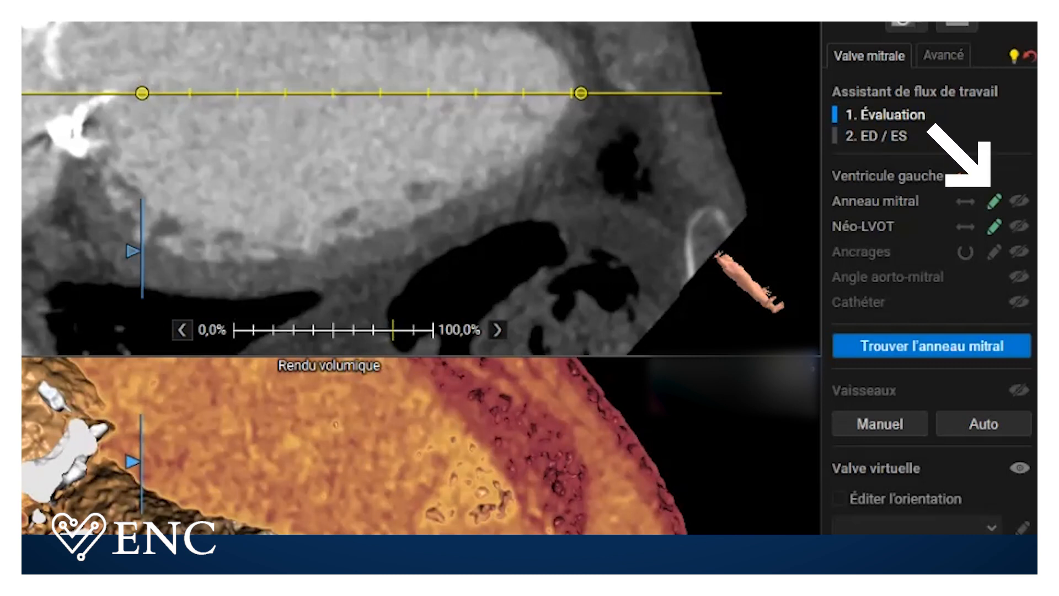
# Step: Define the mitral annulus by marking contour points along its insertion through successive rotations of the long-axis view
pyautogui.click(994, 201)
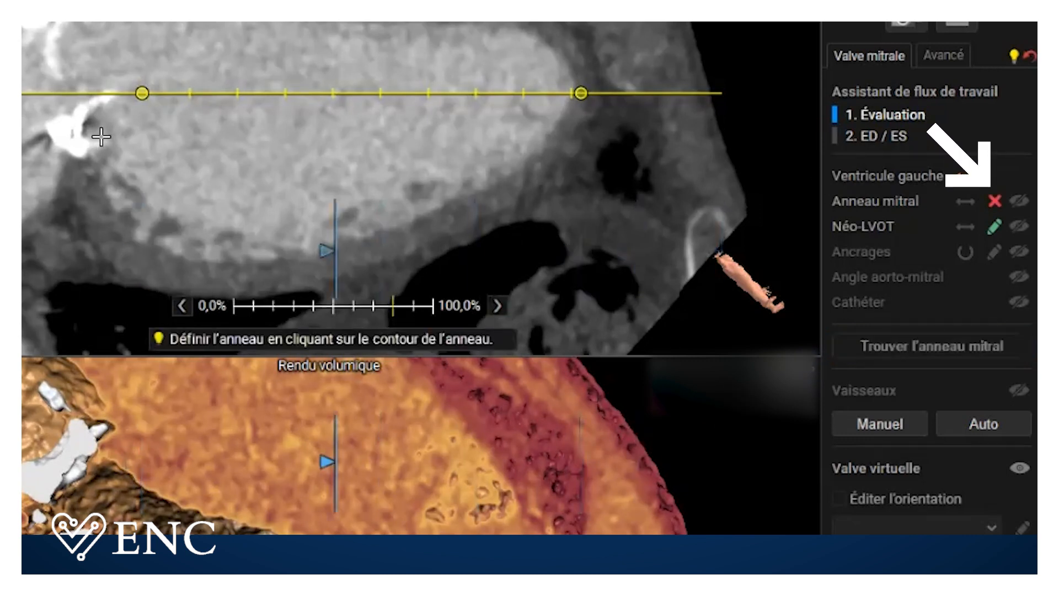
pyautogui.scroll(13, 85, 137)
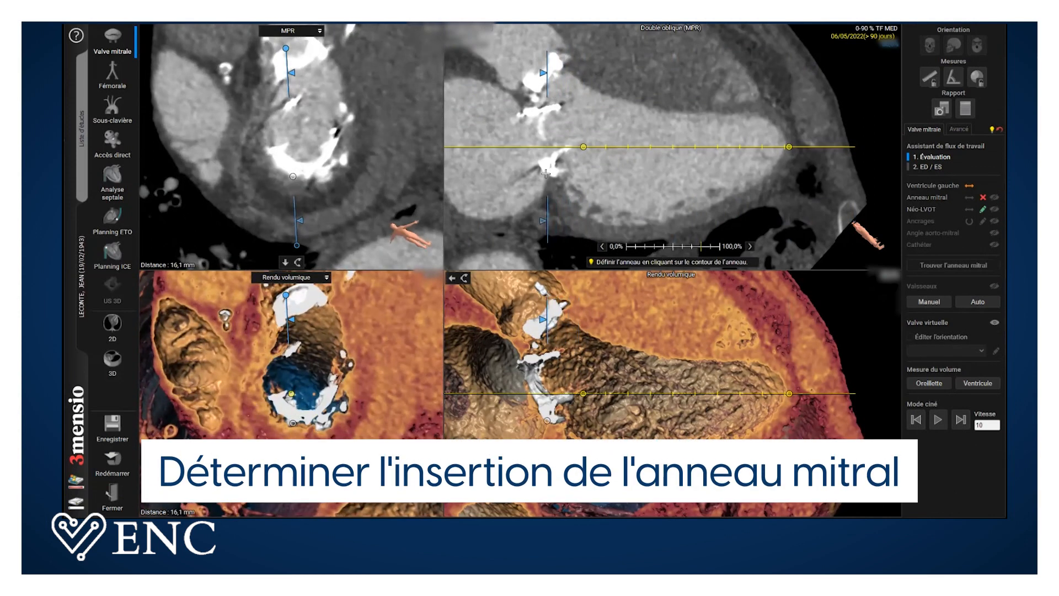
pyautogui.scroll(-8, 546, 175)
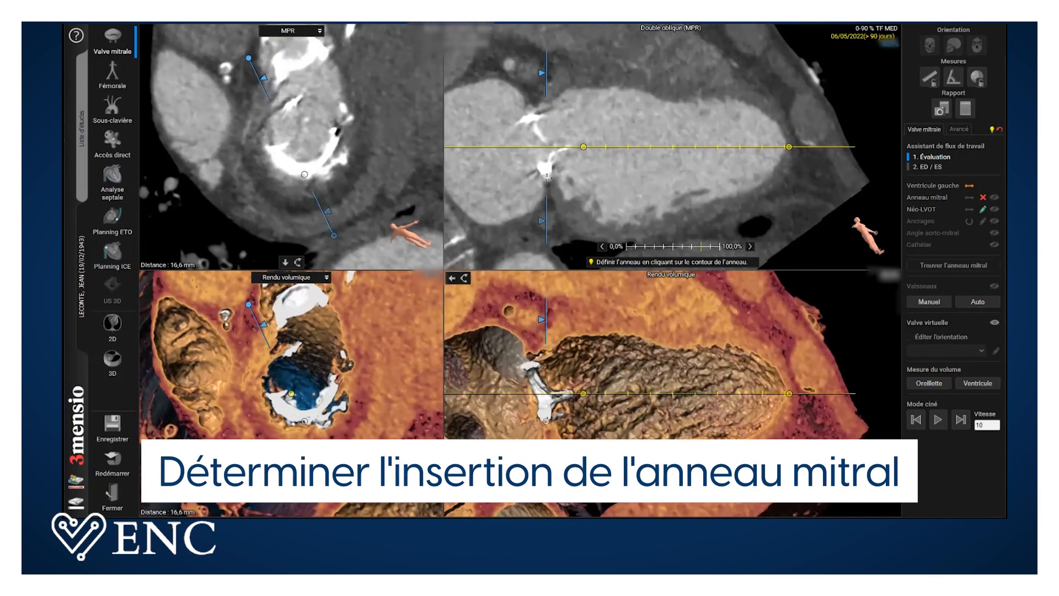
pyautogui.scroll(-8, 549, 182)
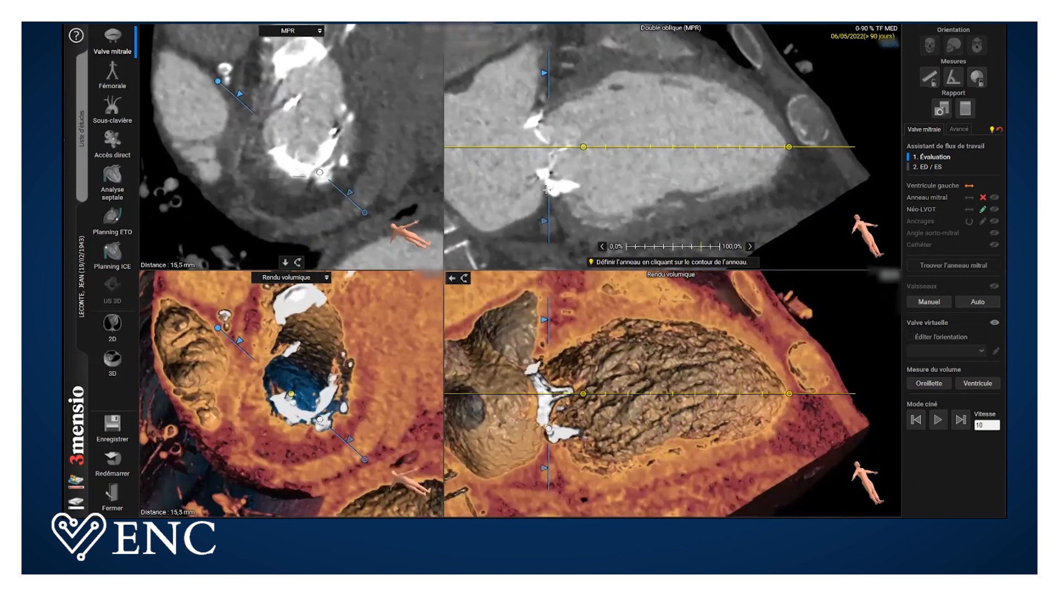
pyautogui.scroll(-8, 545, 192)
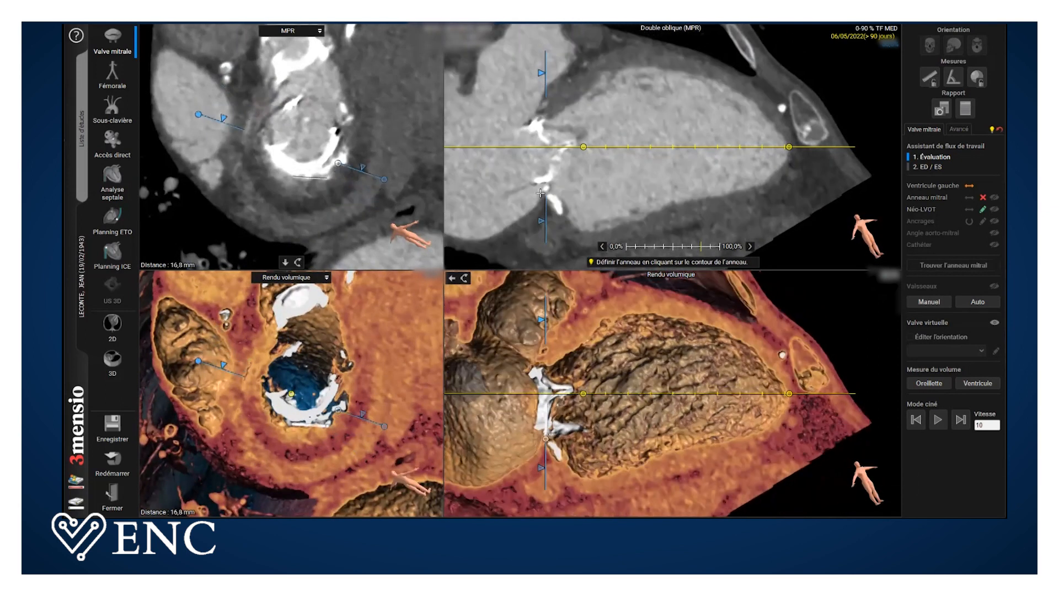
pyautogui.scroll(-8, 541, 195)
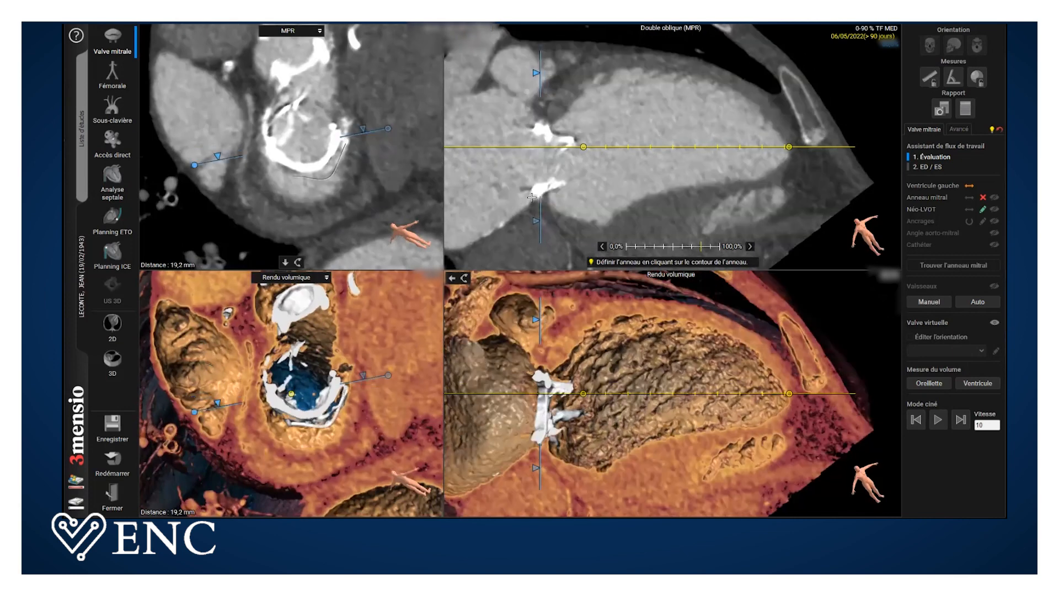
pyautogui.scroll(-8, 524, 199)
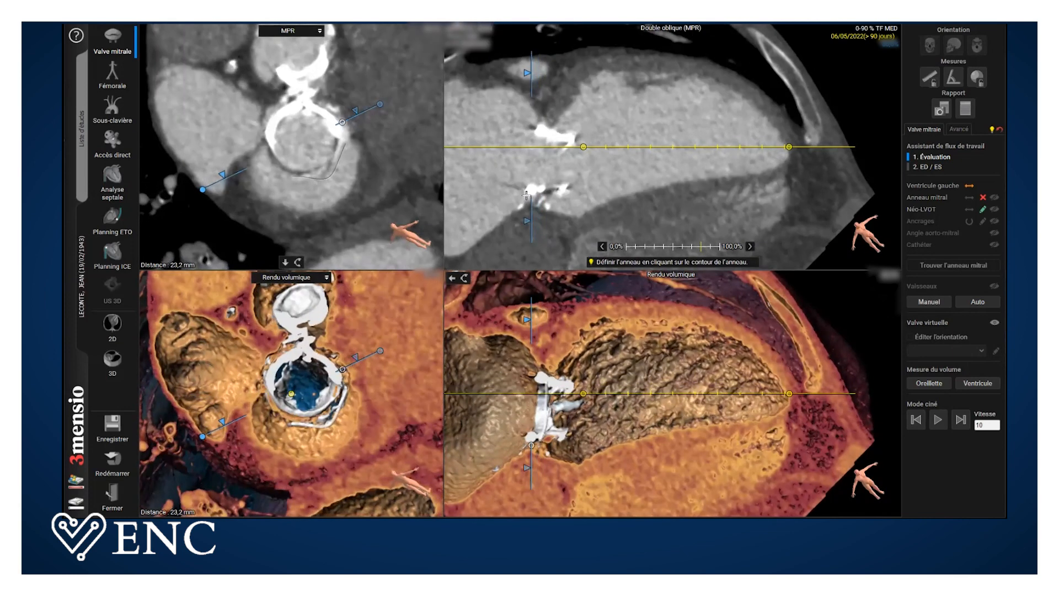
pyautogui.scroll(-8, 525, 194)
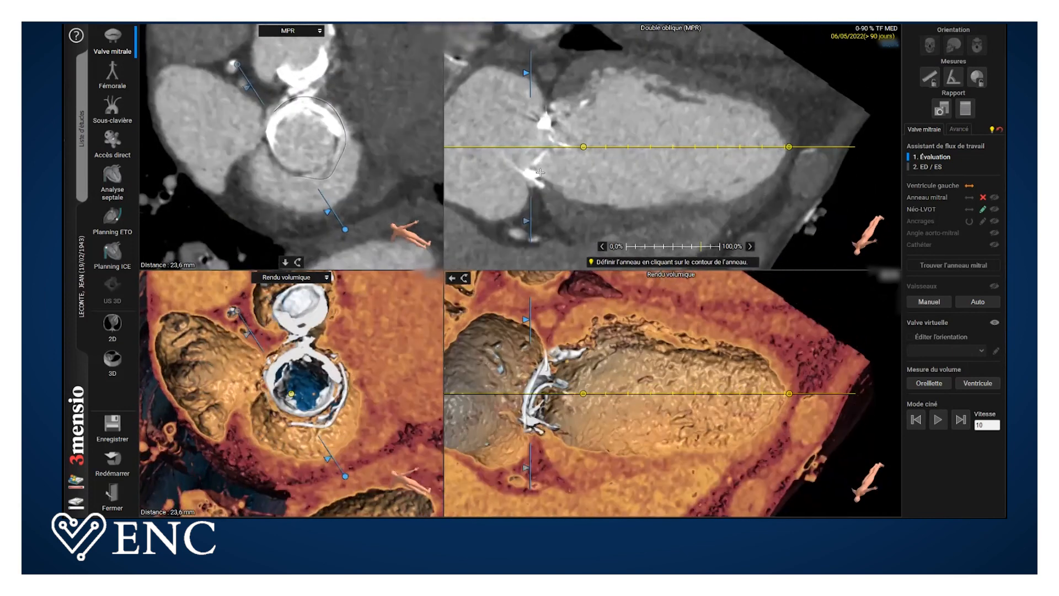
pyautogui.scroll(-8, 545, 170)
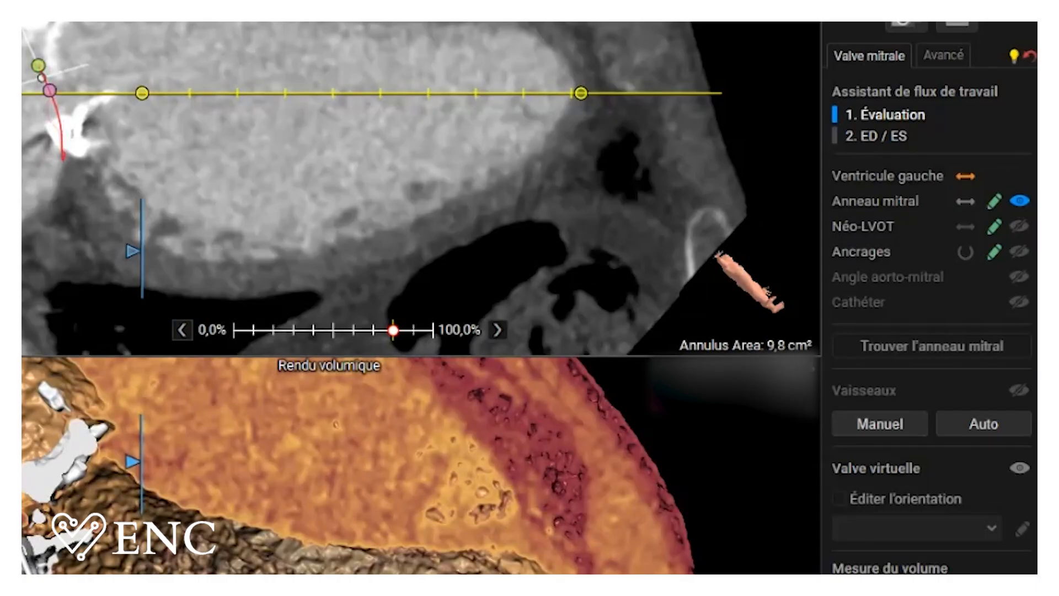
# Step: Align the views to the mitral annulus and position the cross-section about 0.9 mm from it, where the full ring appears
pyautogui.click(965, 201)
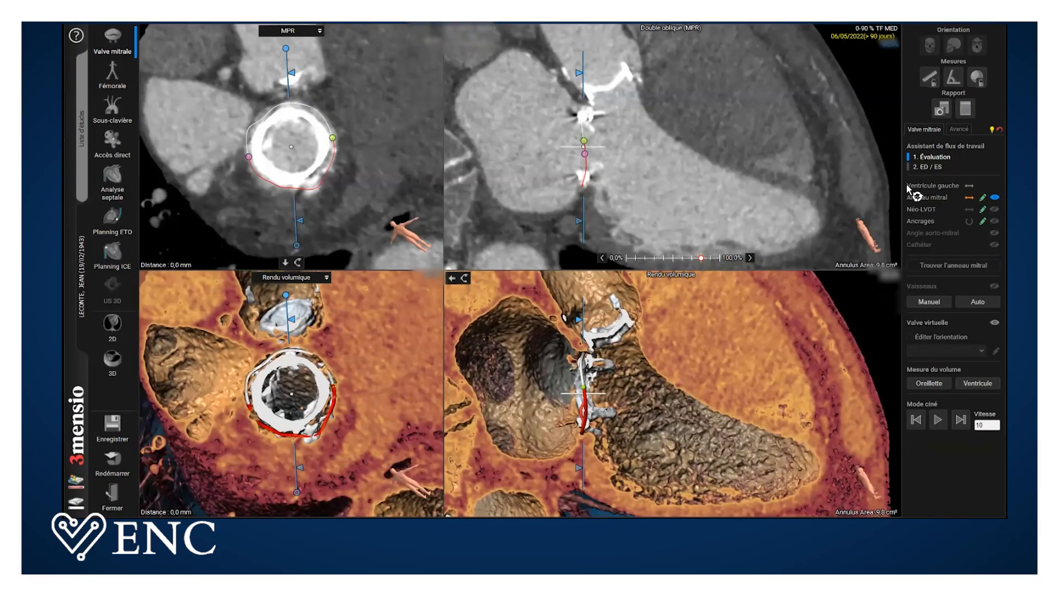
pyautogui.moveTo(583, 205)
pyautogui.mouseDown()
pyautogui.moveTo(596, 201)
pyautogui.moveTo(583, 196)
pyautogui.mouseUp()
pyautogui.rightClick(587, 205)
pyautogui.click(586, 200)
pyautogui.scroll(3, 583, 197)
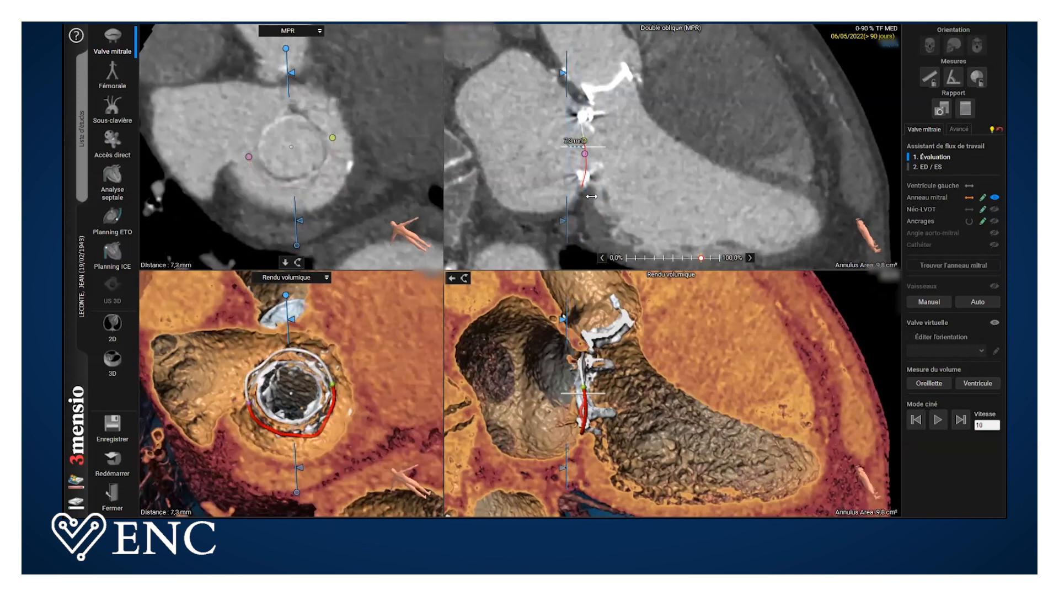
pyautogui.scroll(-14, 583, 196)
pyautogui.scroll(8, 583, 196)
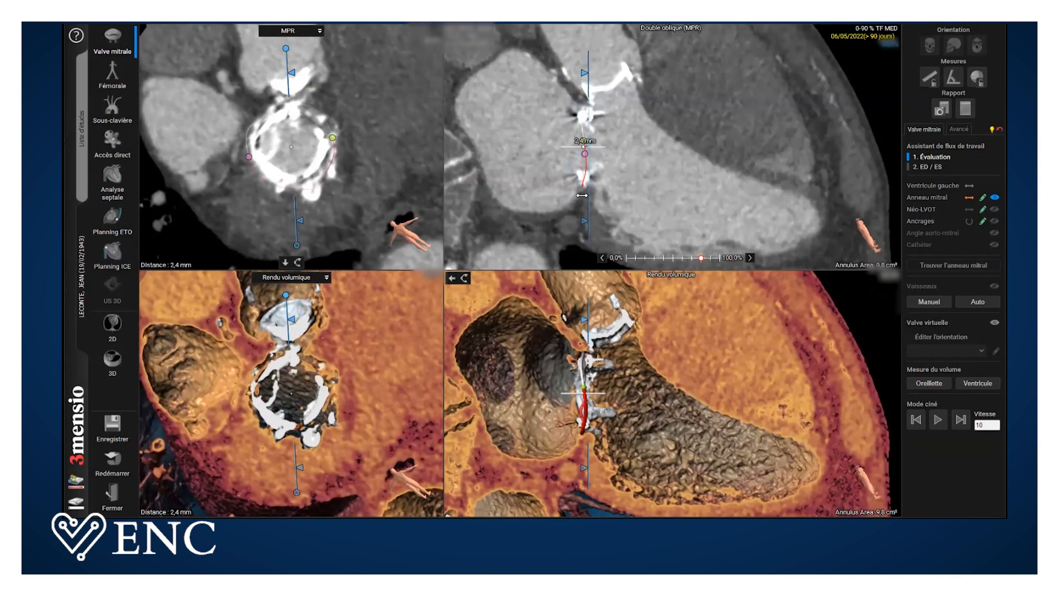
pyautogui.scroll(2, 582, 195)
pyautogui.scroll(-3, 582, 195)
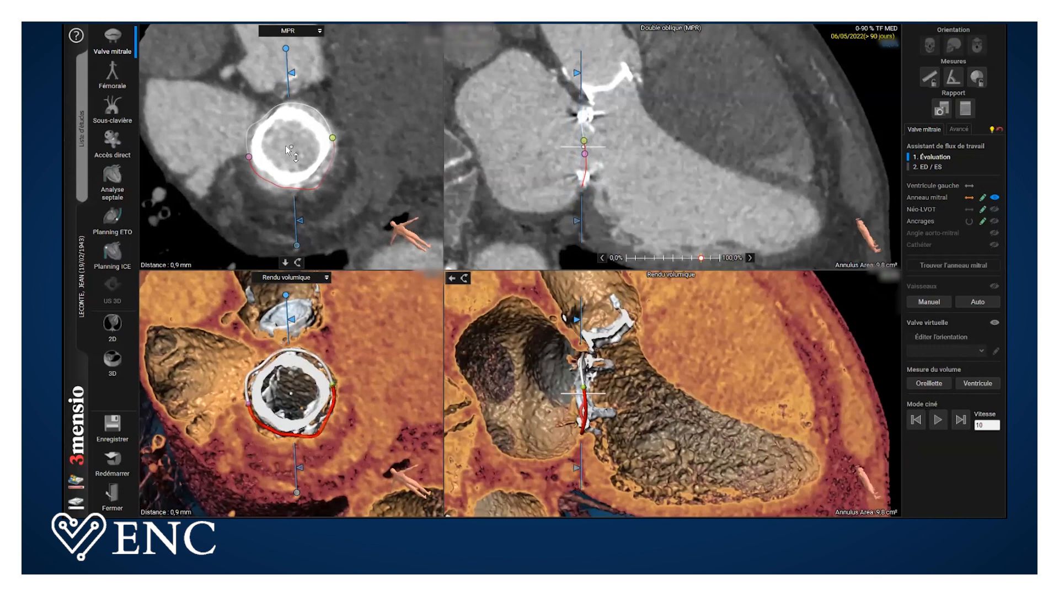
# Step: Darken the image windowing to isolate the bright mitral ring and measure its vertical inner diameter with the Distance tool
pyautogui.moveTo(331, 103); pyautogui.dragTo(365, 71, button='right')
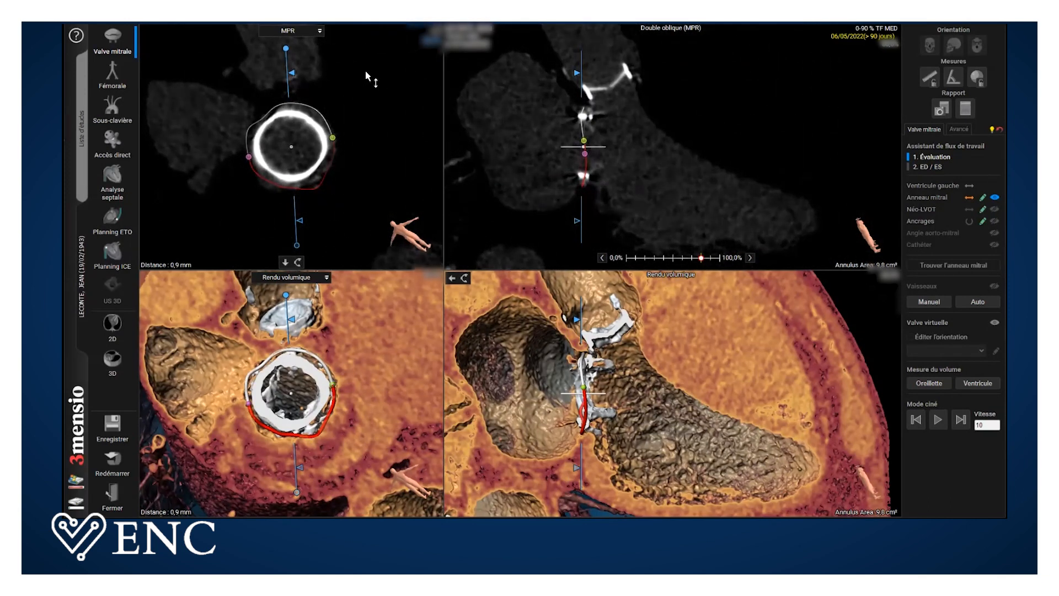
pyautogui.rightClick(339, 95)
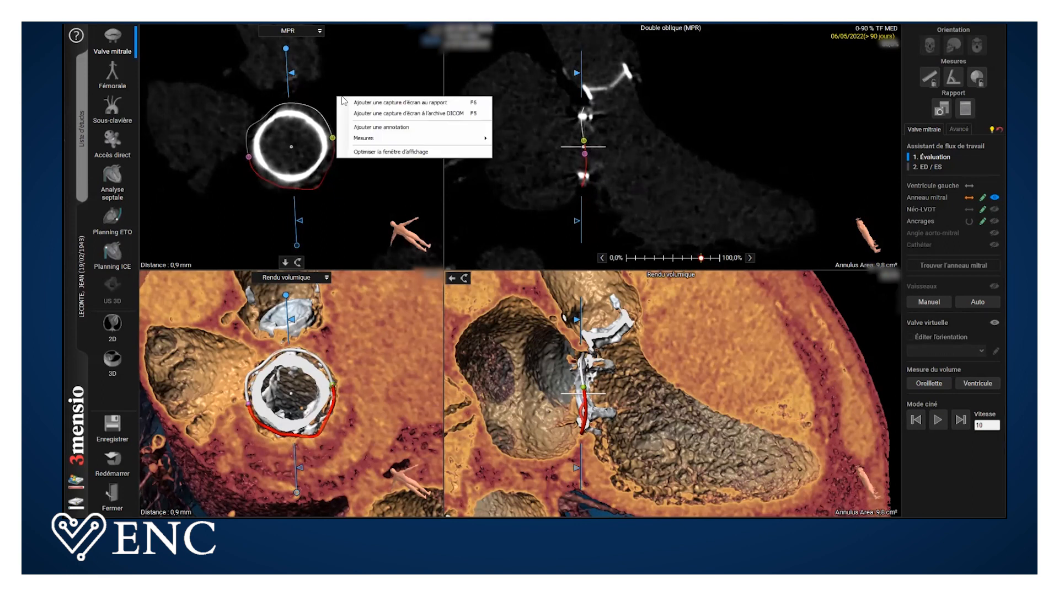
pyautogui.moveTo(382, 136)
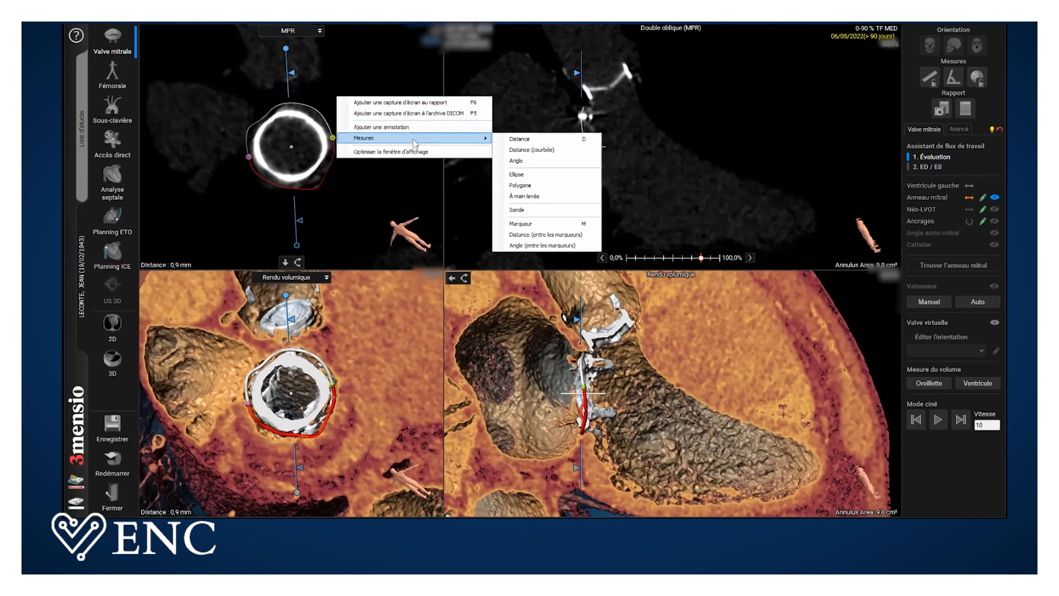
pyautogui.click(520, 141)
pyautogui.moveTo(289, 117); pyautogui.dragTo(291, 175)
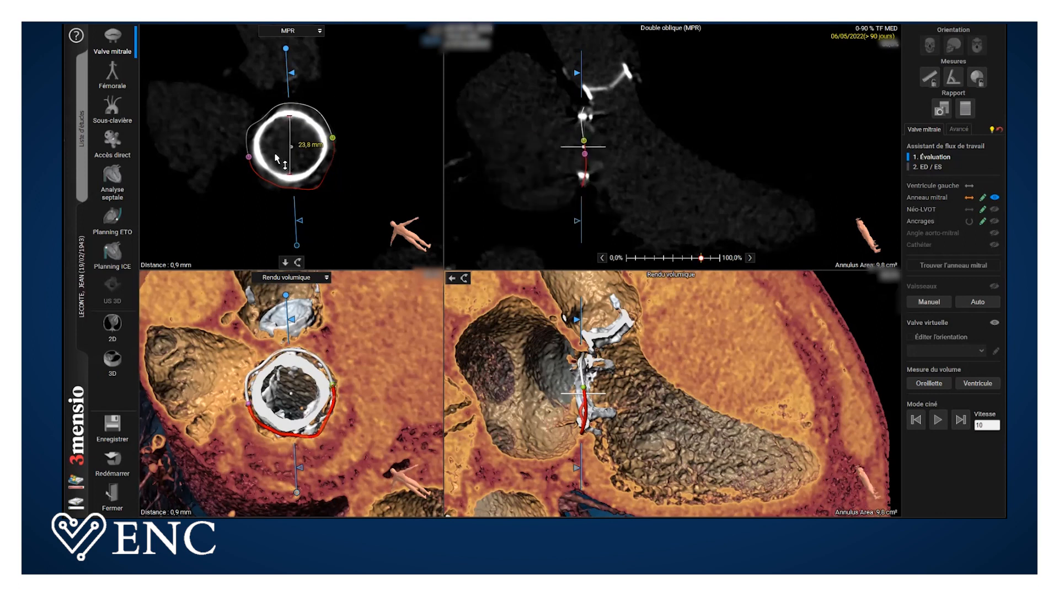
# Step: Measure the horizontal inner diameter of the mitral ring with the Distance tool in the cross-section
pyautogui.rightClick(325, 83)
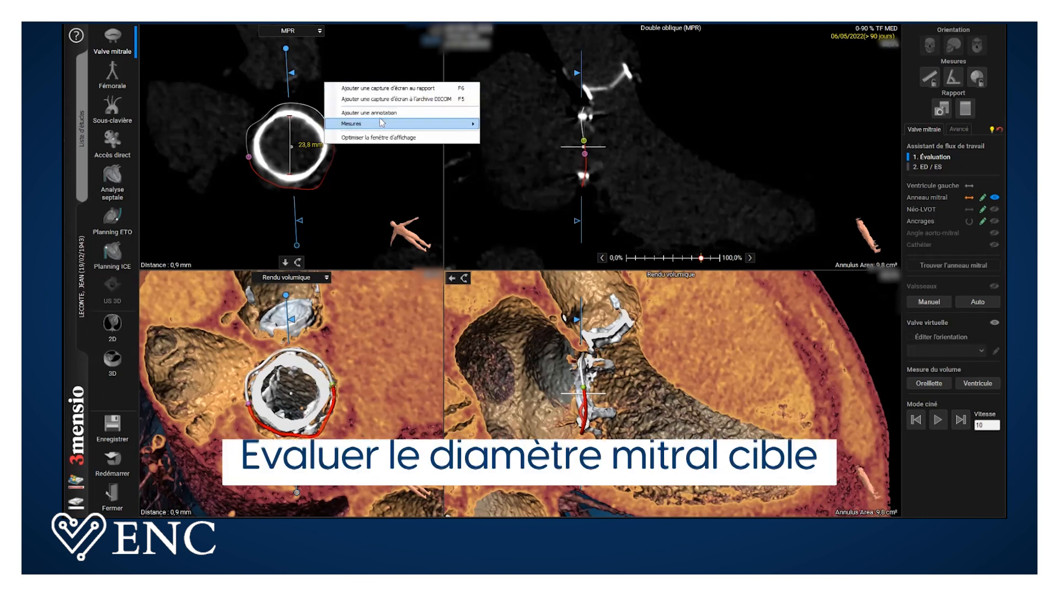
pyautogui.moveTo(383, 124)
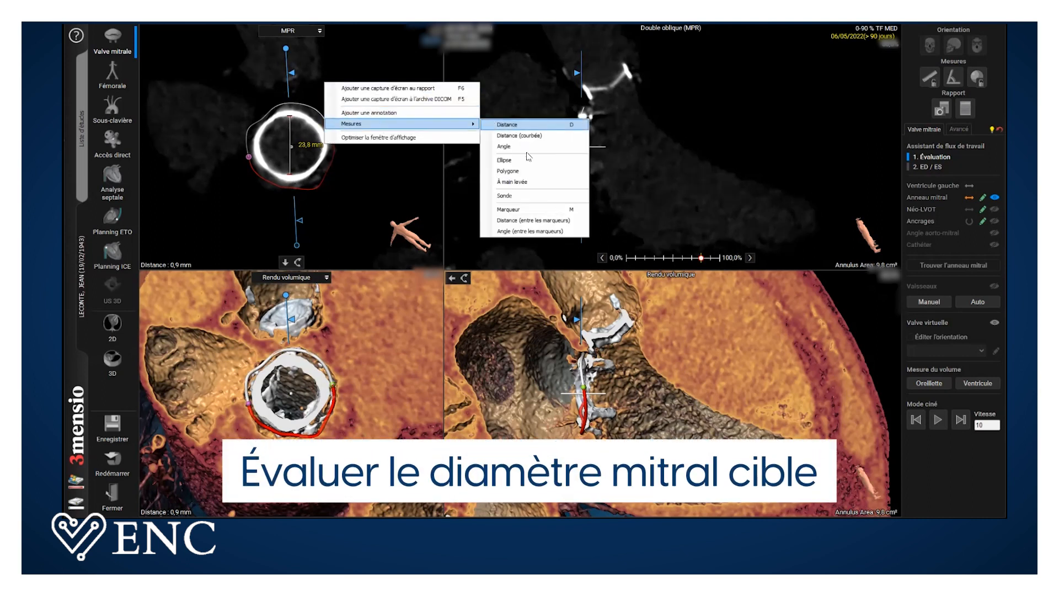
pyautogui.click(518, 125)
pyautogui.click(260, 146)
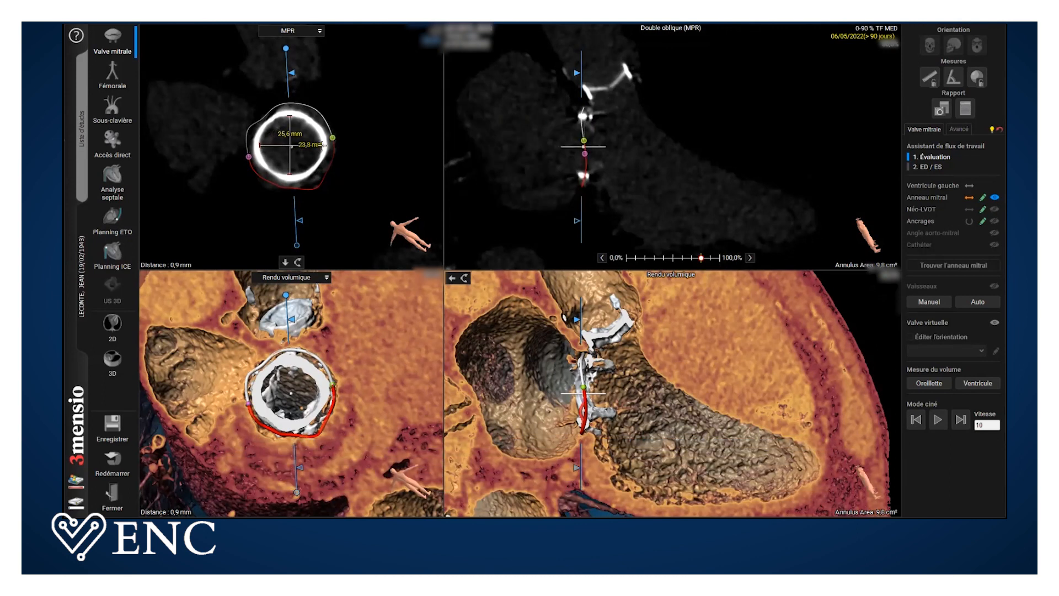
pyautogui.click(322, 145)
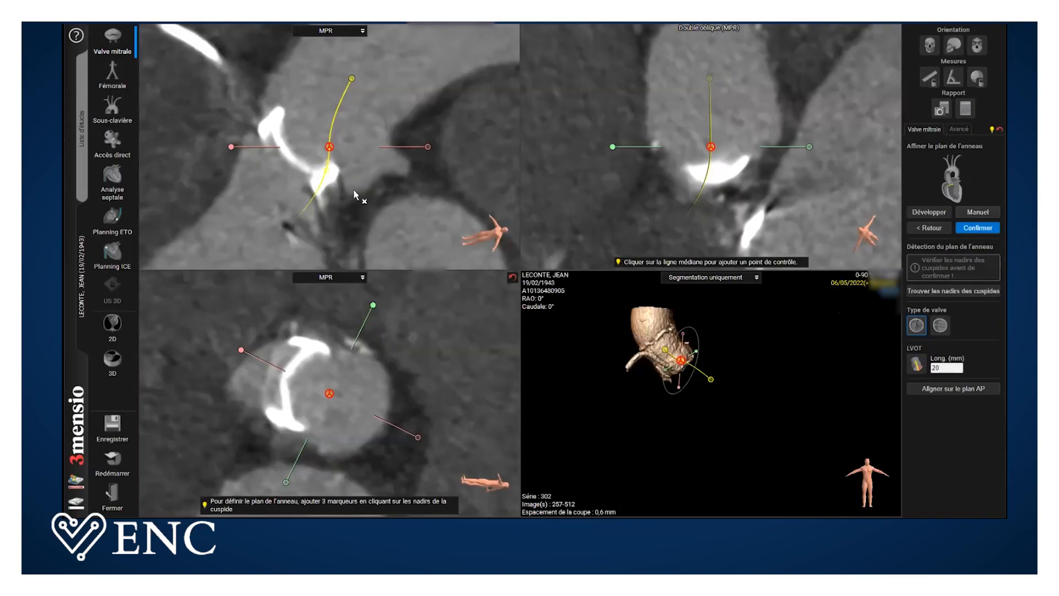
# Step: Tilt the aortic annulus plane to match the aortic prosthesis and adjust the red cusp nadir marker at its base
pyautogui.moveTo(429, 147); pyautogui.dragTo(406, 210)
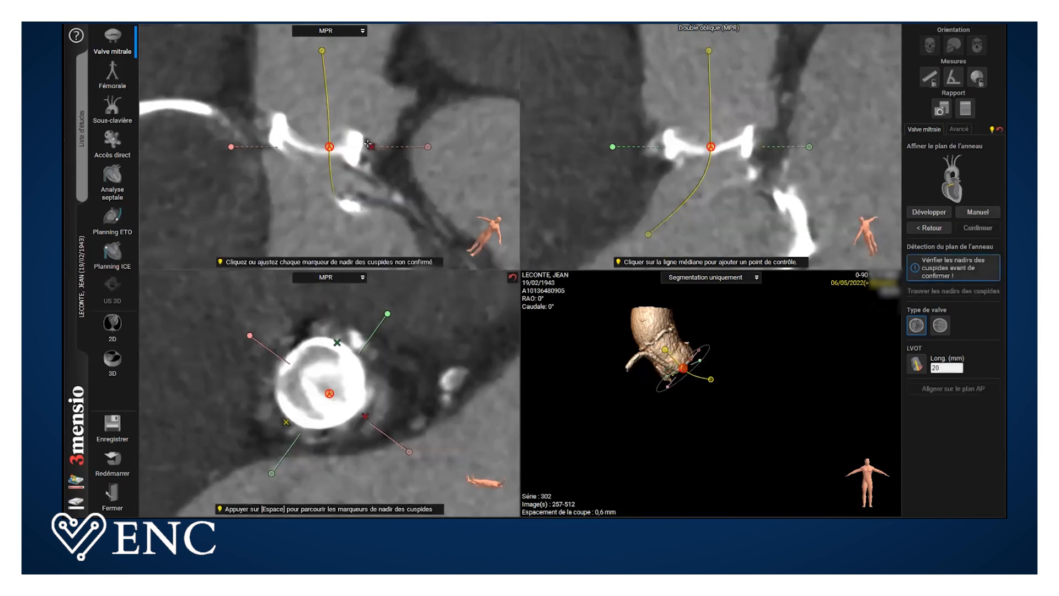
pyautogui.click(372, 147)
pyautogui.moveTo(359, 417)
pyautogui.moveTo(371, 148); pyautogui.dragTo(361, 160)
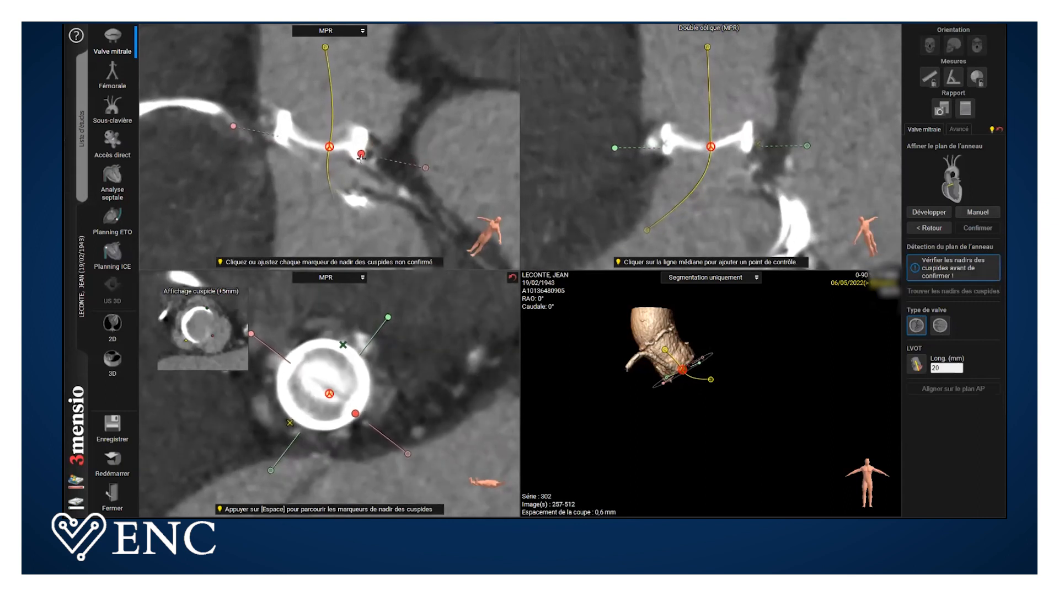
# Step: Adjust the green and yellow cusp nadir markers at the base of the aortic prosthesis to complete the annulus plane
pyautogui.click(340, 344)
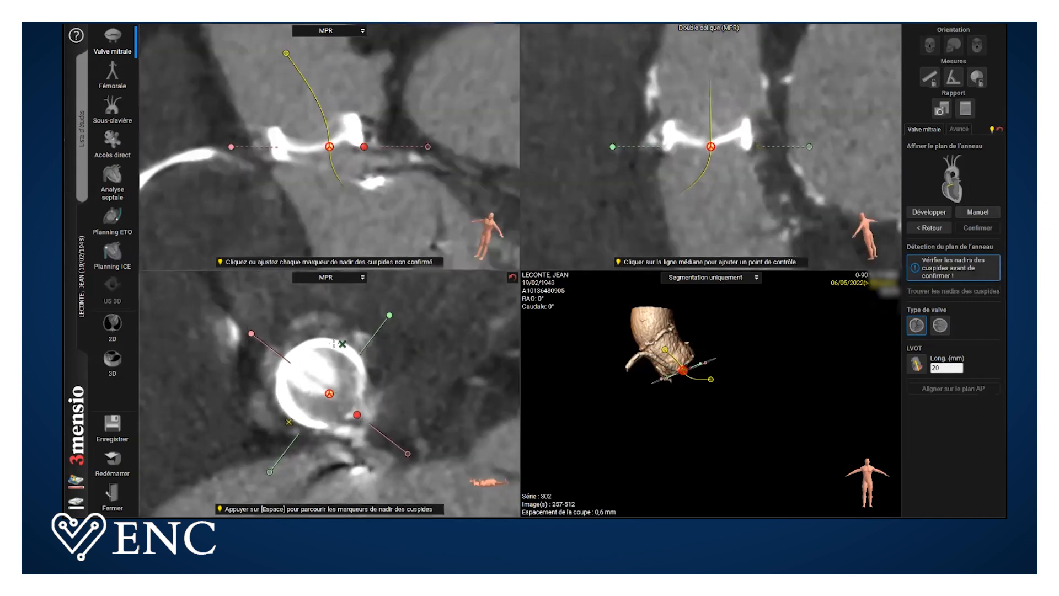
pyautogui.press('space')
pyautogui.moveTo(383, 145); pyautogui.dragTo(378, 146)
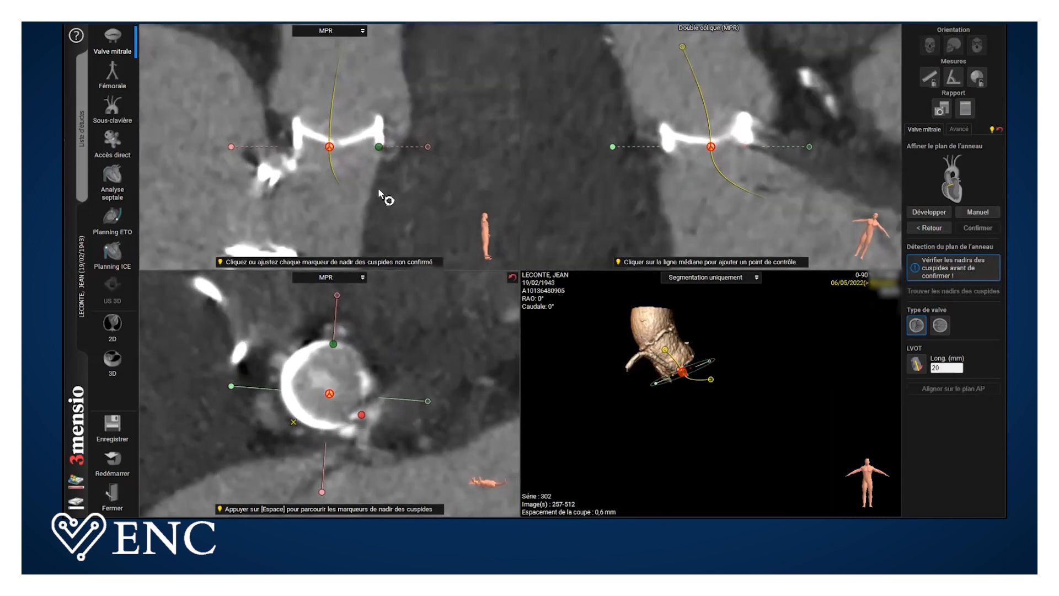
pyautogui.press('space')
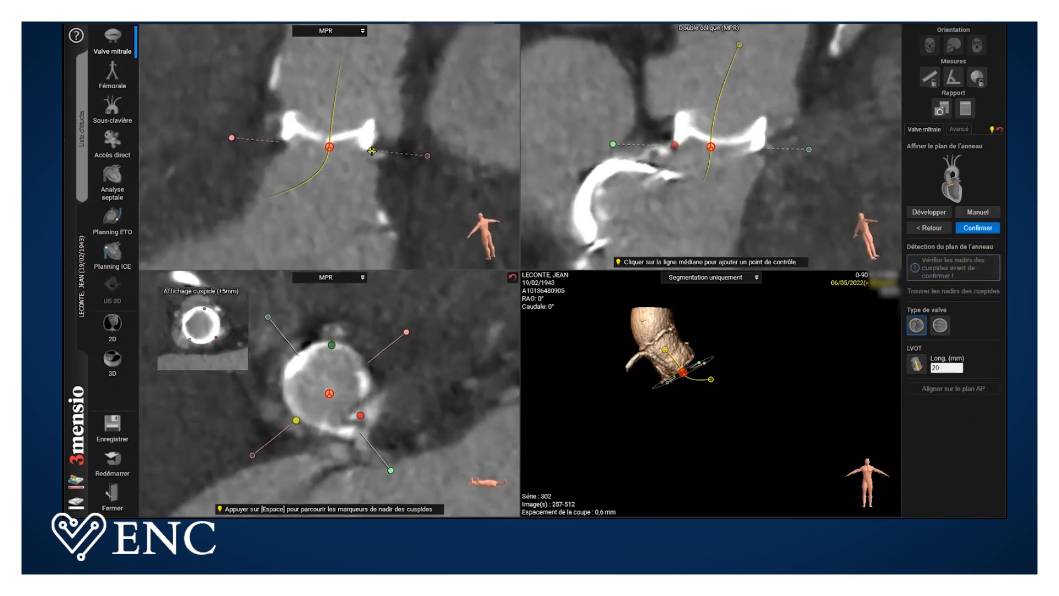
pyautogui.moveTo(373, 149); pyautogui.dragTo(372, 147)
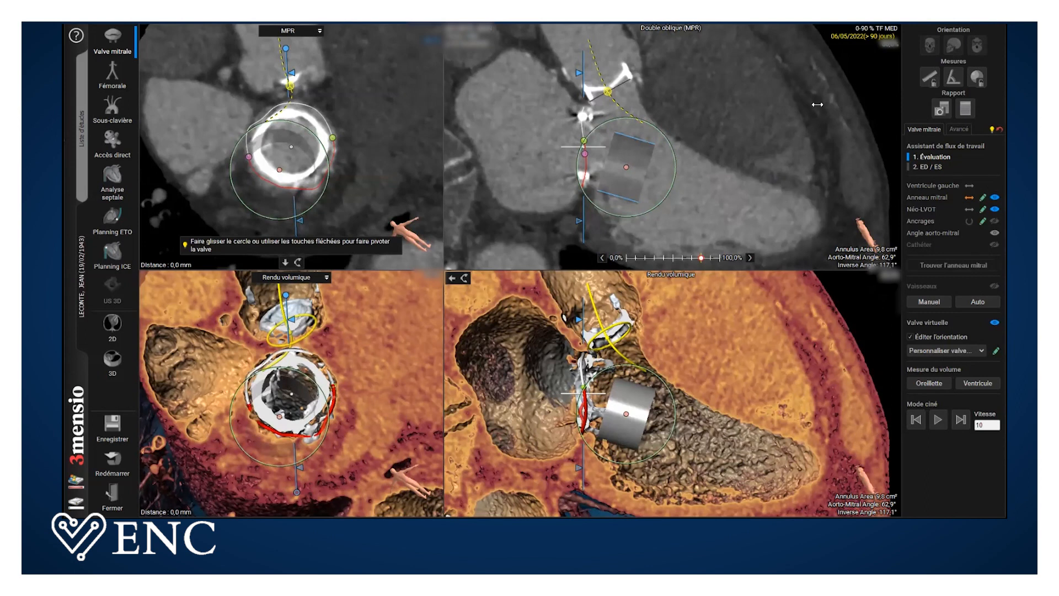
# Step: Move the virtual valve onto the mitral annulus, mostly on the ventricular side, and center it within the ring in cross-section
pyautogui.moveTo(657, 177); pyautogui.dragTo(597, 147)
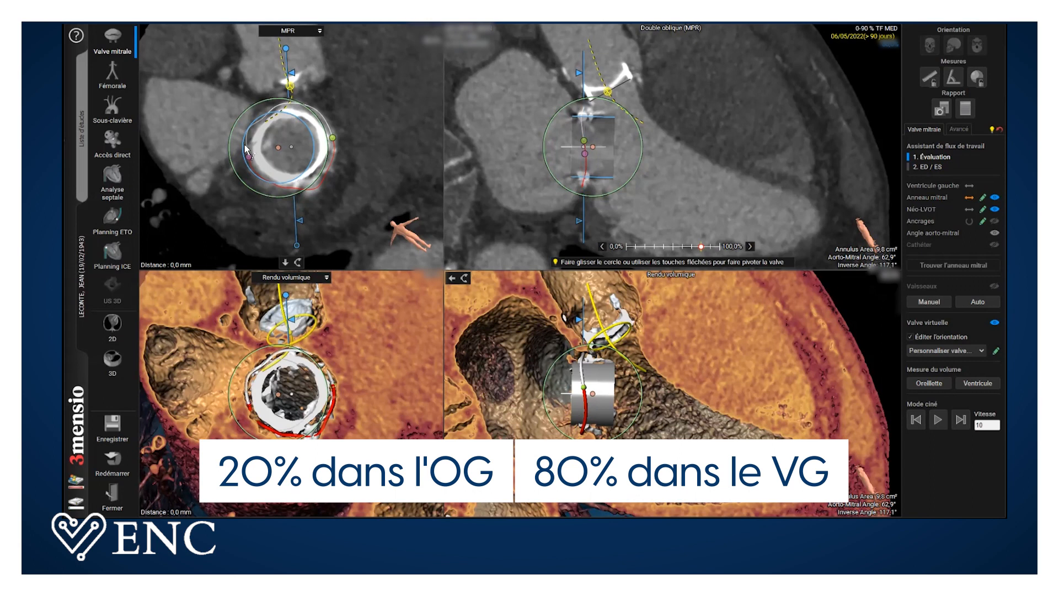
pyautogui.moveTo(279, 147); pyautogui.dragTo(290, 144)
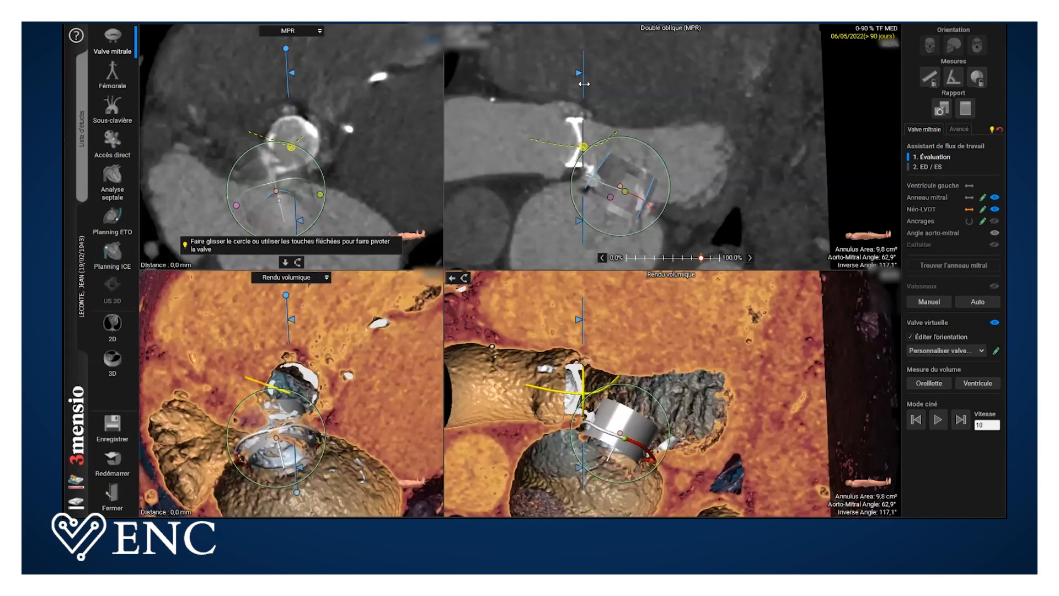
# Step: Tilt the cross-section plane across the outflow tract about 9 mm away and outline the Neo-LVOT beside the virtual valve with a Polygon measurement
pyautogui.moveTo(583, 84); pyautogui.dragTo(595, 103)
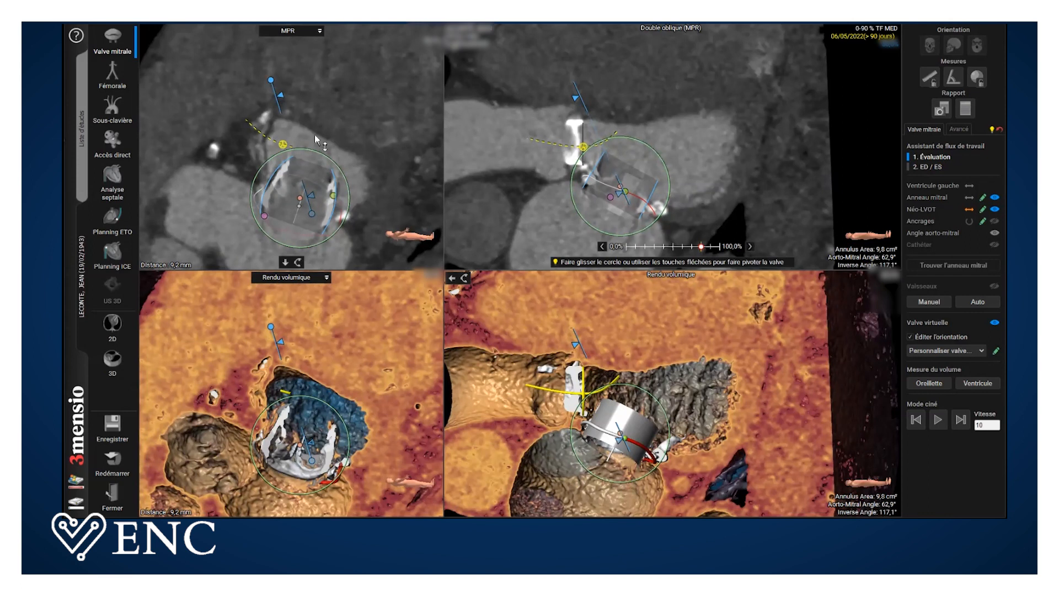
pyautogui.rightClick(307, 88)
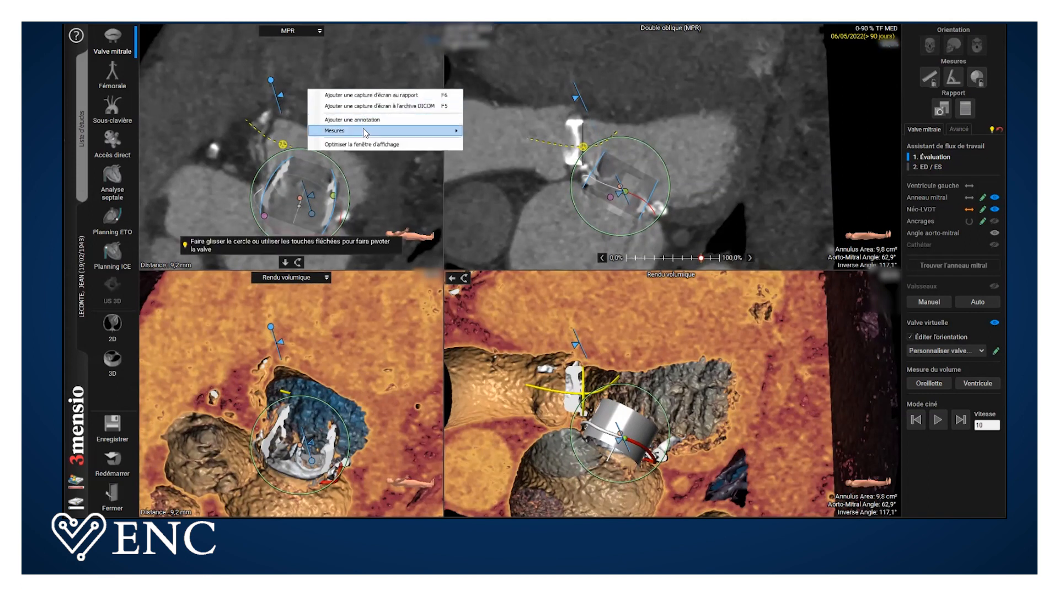
pyautogui.moveTo(430, 131)
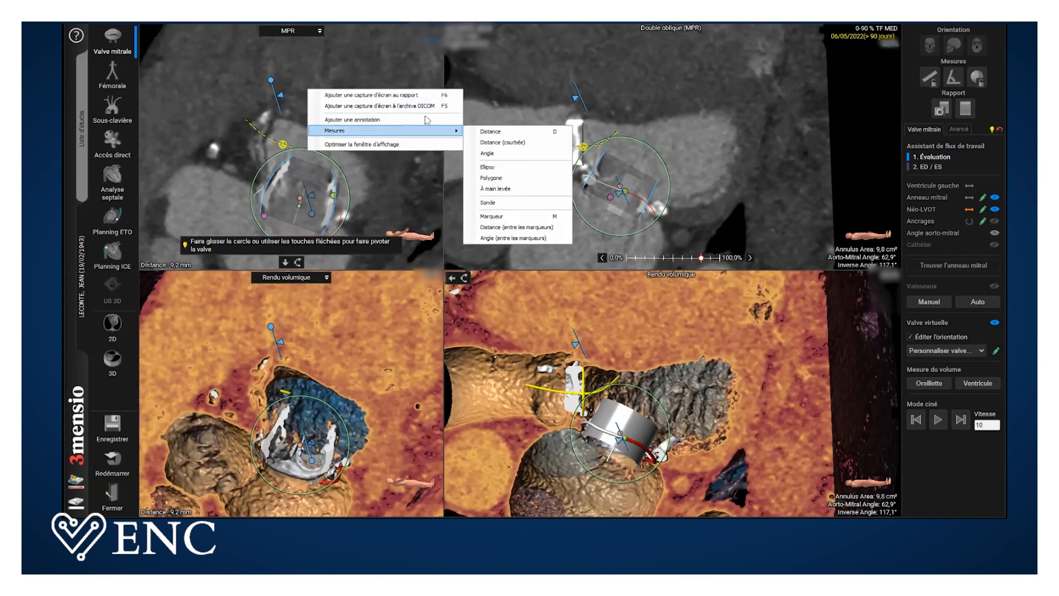
pyautogui.click(505, 178)
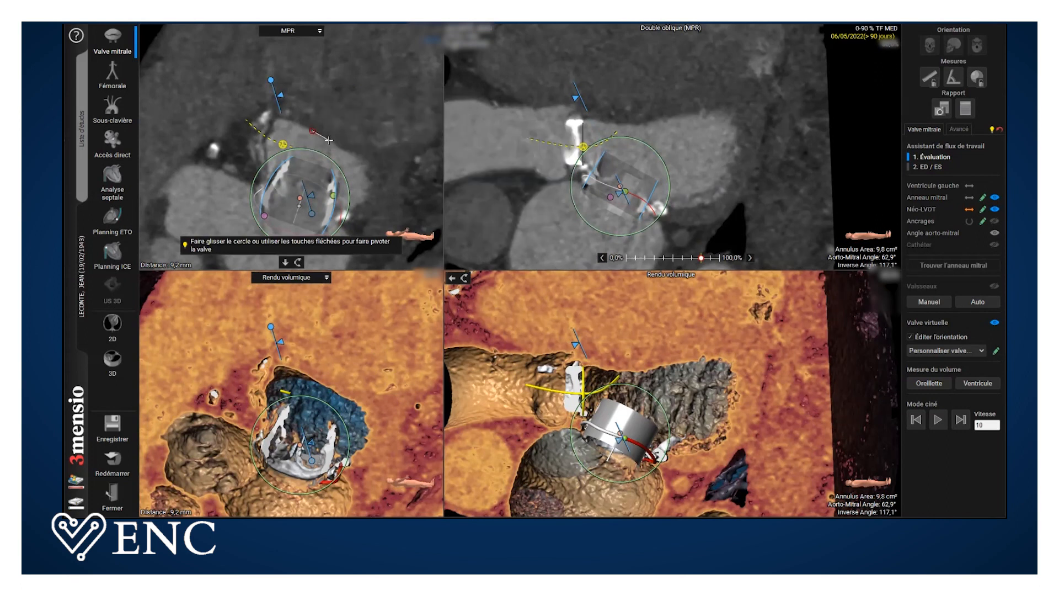
pyautogui.click(352, 151)
pyautogui.click(370, 165)
pyautogui.click(354, 205)
pyautogui.click(332, 169)
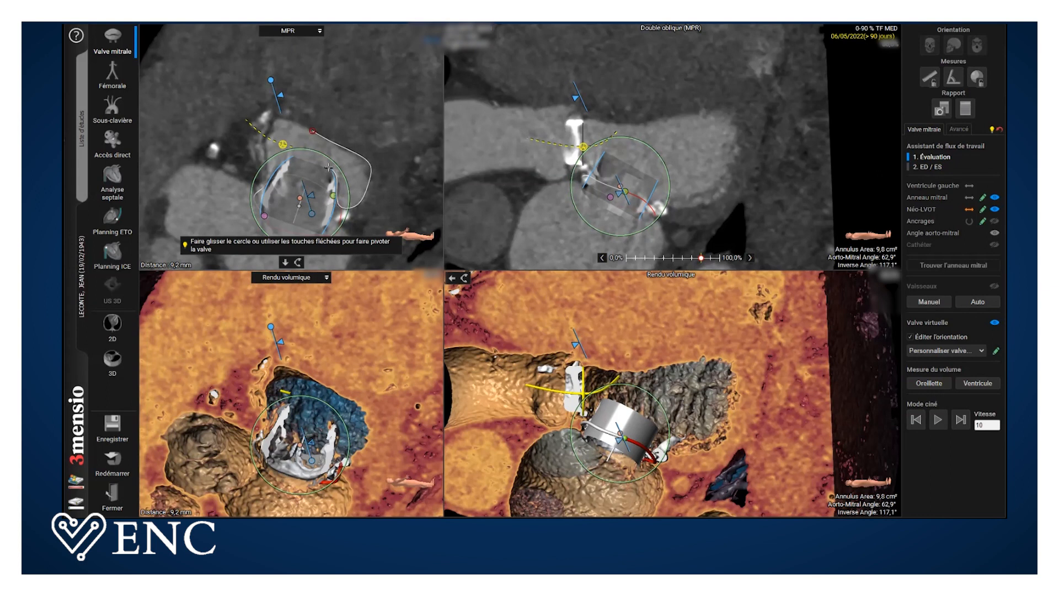
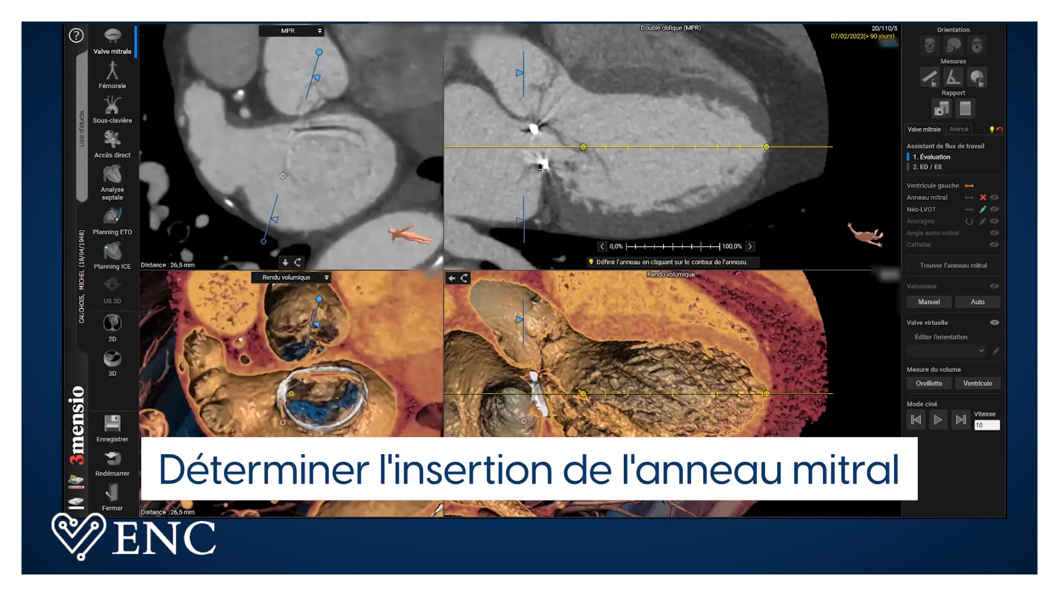
# Step: Define the mitral annulus on the implanted ring and move the cross-section through it to examine the ring's insertion level
pyautogui.moveTo(527, 165); pyautogui.dragTo(548, 171)
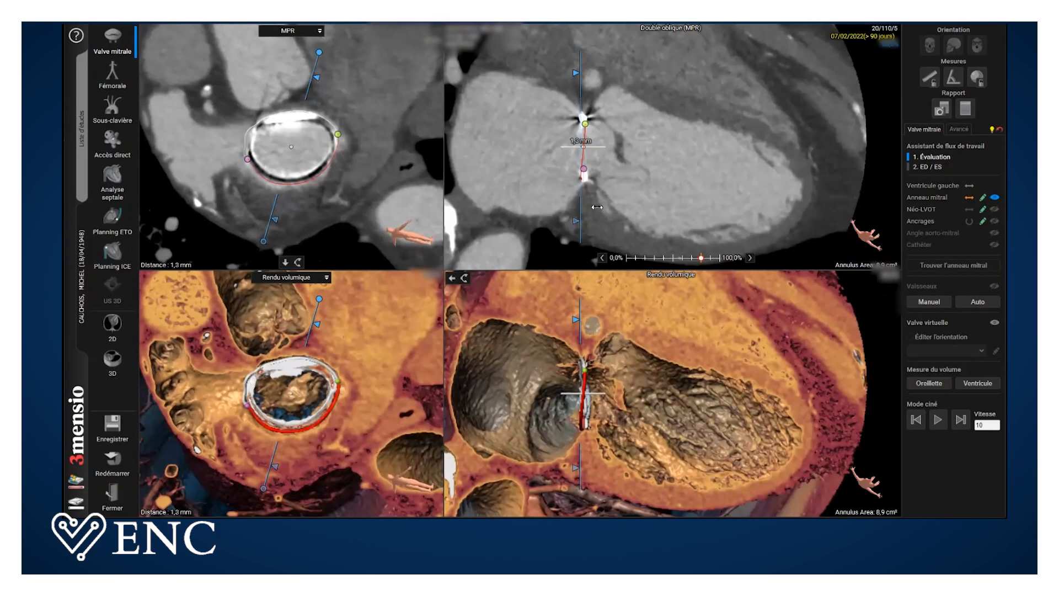
pyautogui.moveTo(149, 222); pyautogui.dragTo(149, 211)
pyautogui.scroll(-8, 586, 201)
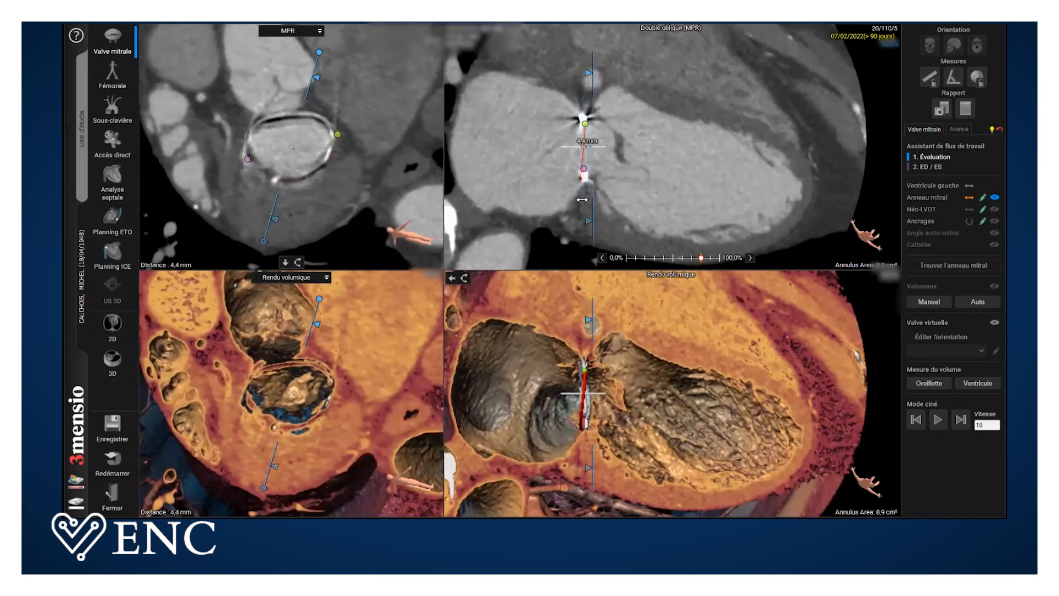
pyautogui.scroll(7, 346, 79)
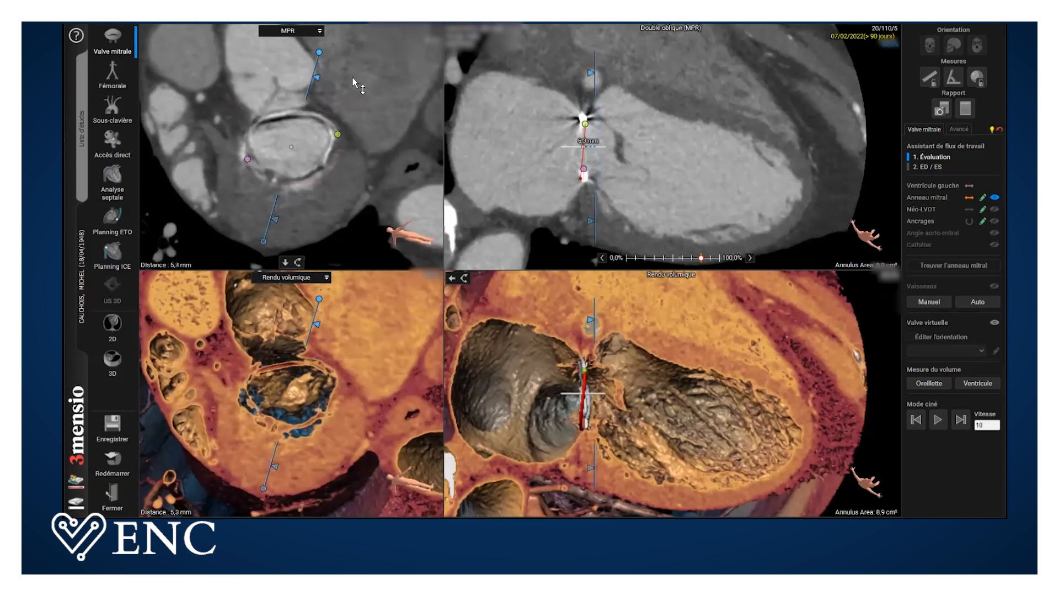
pyautogui.scroll(-3, 324, 77)
# Step: Darken the image levels to isolate the bright mitral ring and bring the cross-section plane back onto it
pyautogui.moveTo(326, 60); pyautogui.dragTo(403, 127)
pyautogui.moveTo(333, 115); pyautogui.dragTo(409, 144)
pyautogui.moveTo(583, 173); pyautogui.dragTo(576, 184)
# Step: Measure the target mitral area by outlining the ring's inner edge with the Polygon tool, and delete the measurement
pyautogui.rightClick(355, 97)
pyautogui.moveTo(389, 138)
pyautogui.click(530, 175)
pyautogui.click(271, 123)
pyautogui.click(254, 146)
pyautogui.click(269, 170)
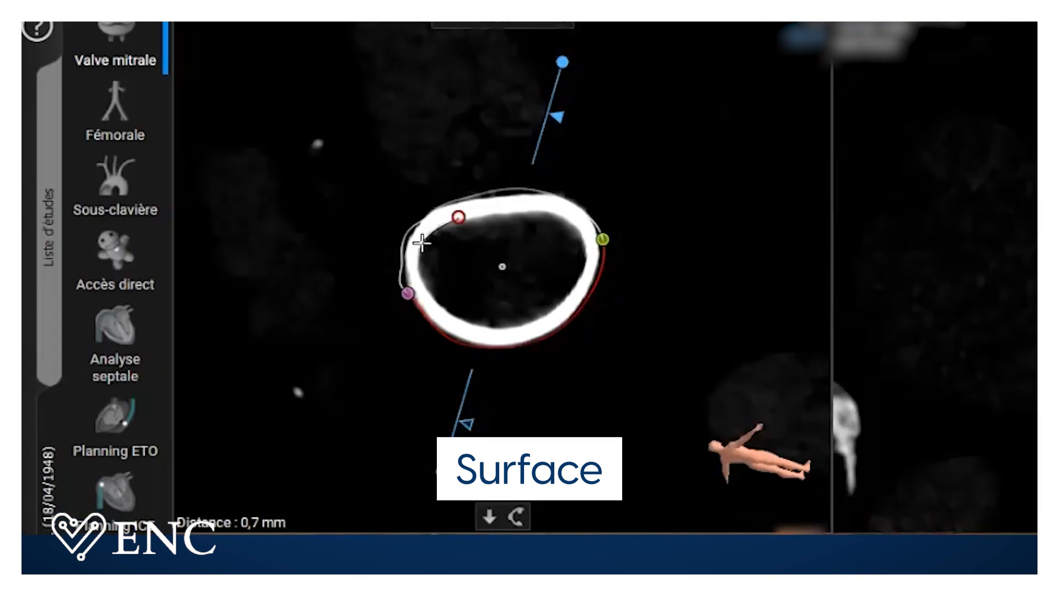
pyautogui.click(507, 329)
pyautogui.click(568, 297)
pyautogui.click(587, 239)
pyautogui.doubleClick(553, 214)
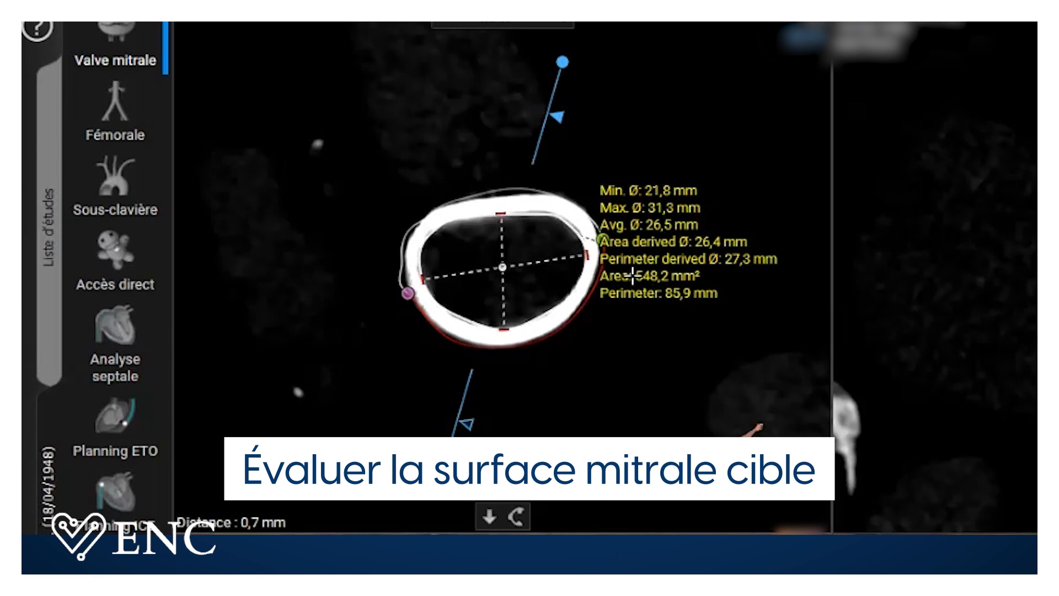
pyautogui.rightClick(654, 243)
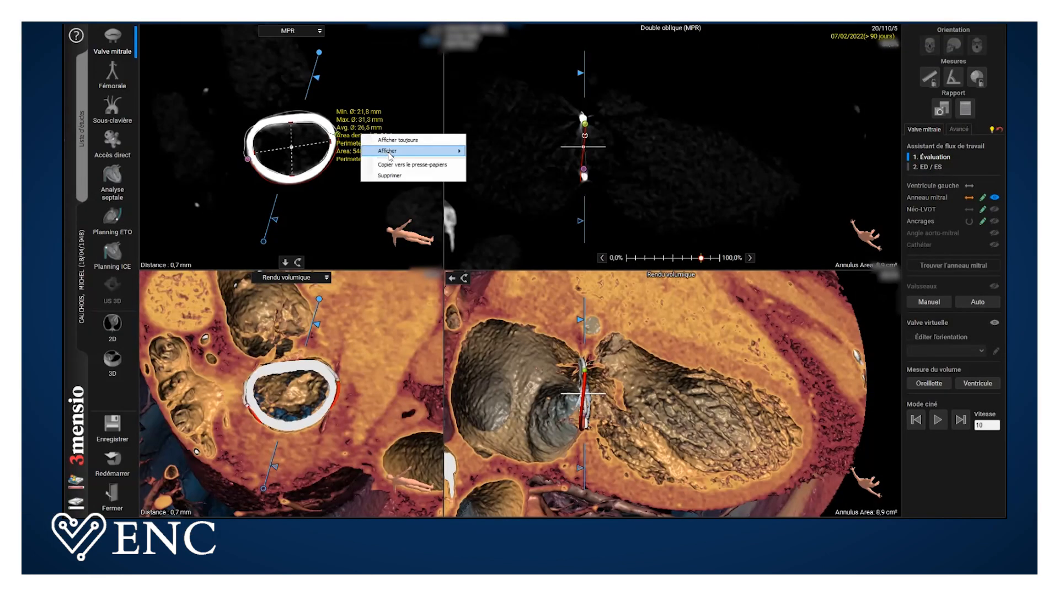
pyautogui.click(390, 175)
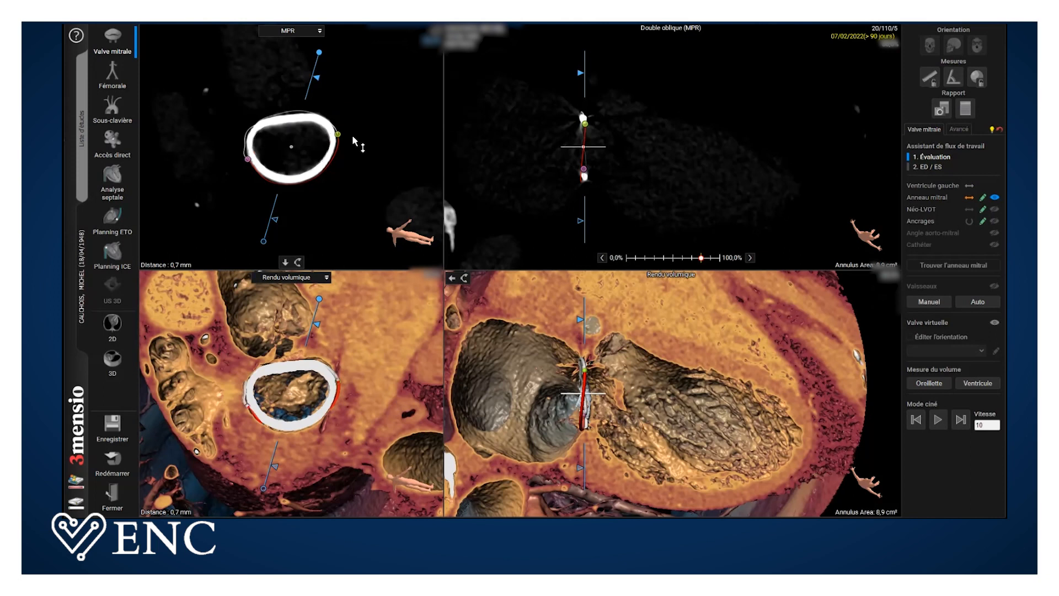
# Step: Measure the inner intercommissural distance across the mitral ring with the Distance tool, and delete the measurement
pyautogui.rightClick(349, 103)
pyautogui.moveTo(430, 143)
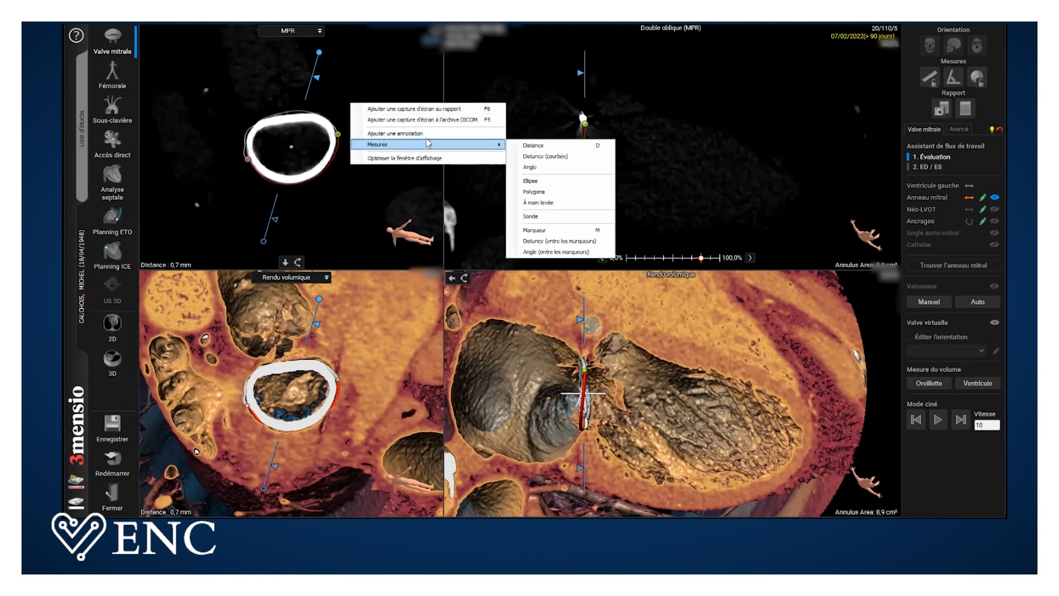
pyautogui.click(534, 146)
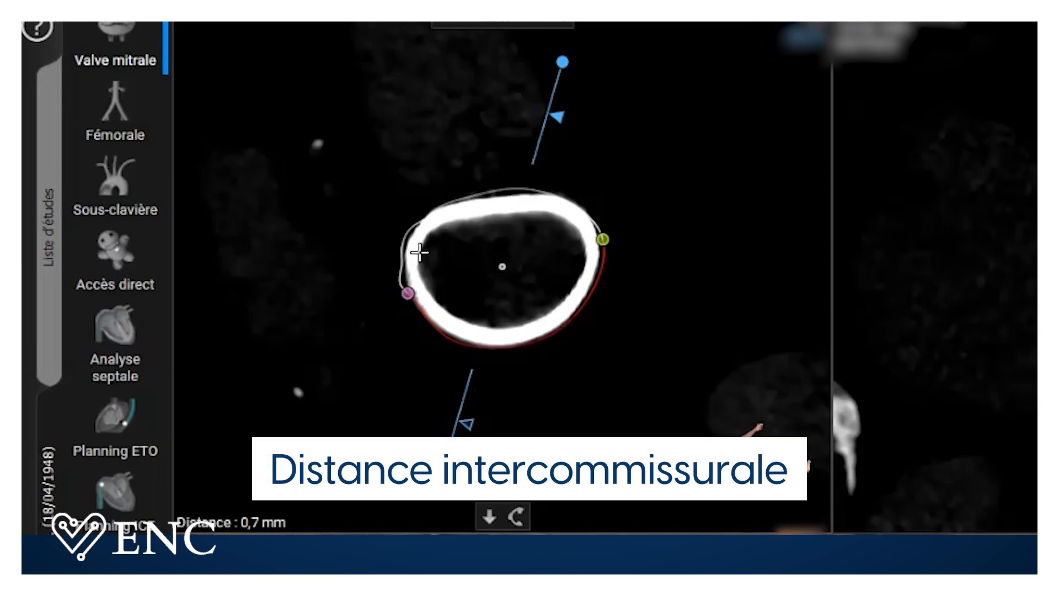
pyautogui.moveTo(416, 253)
pyautogui.mouseDown()
pyautogui.moveTo(601, 237)
pyautogui.moveTo(580, 235)
pyautogui.mouseUp()
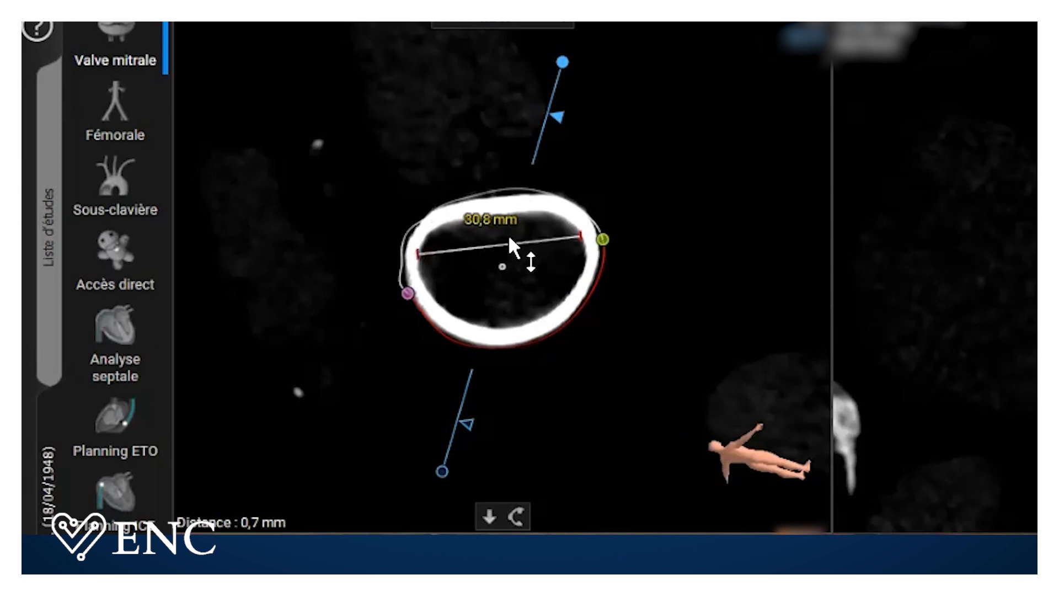
pyautogui.rightClick(563, 242)
pyautogui.click(604, 274)
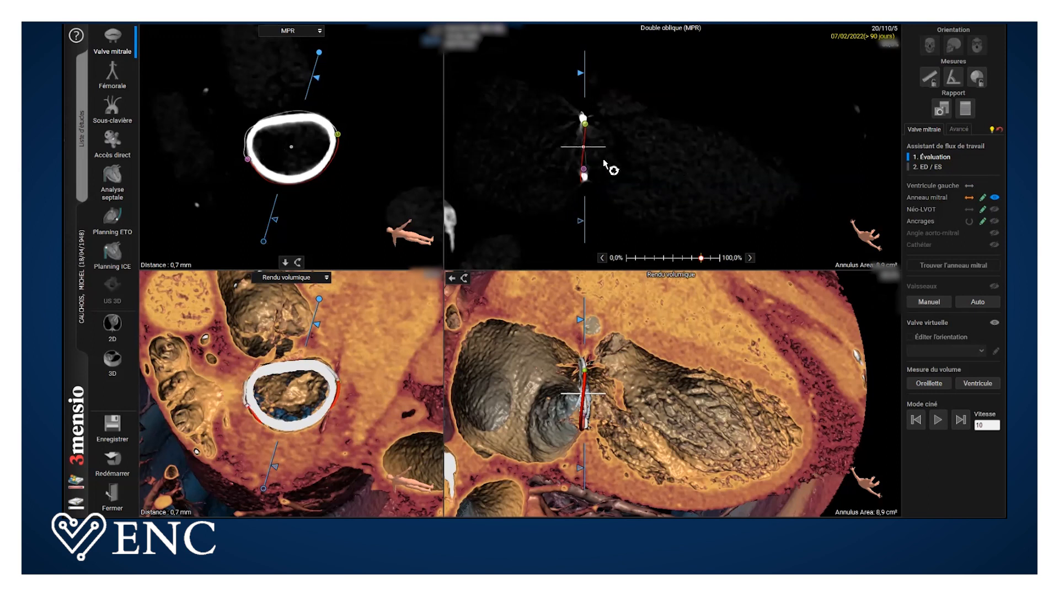
# Step: Adjust the brightness and contrast of the double oblique view to examine the mitral ring
pyautogui.moveTo(655, 181); pyautogui.dragTo(585, 191, button='right')
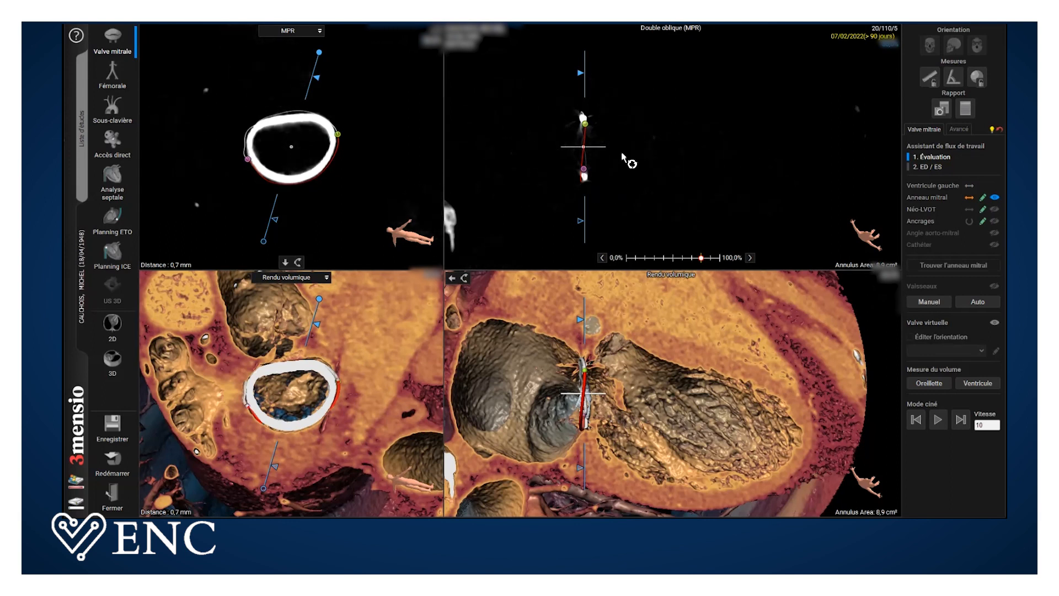
pyautogui.moveTo(679, 177); pyautogui.dragTo(647, 182, button='right')
pyautogui.moveTo(646, 182); pyautogui.dragTo(835, 126)
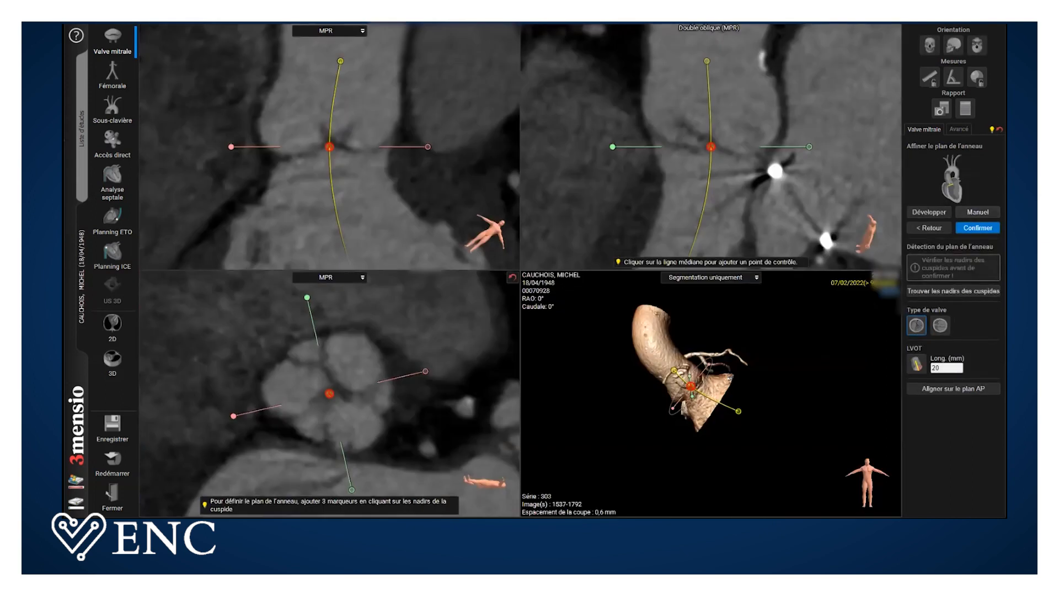
# Step: Detect the aortic cusp nadirs automatically, validate the red, green and yellow markers, and confirm the annulus plane
pyautogui.click(953, 291)
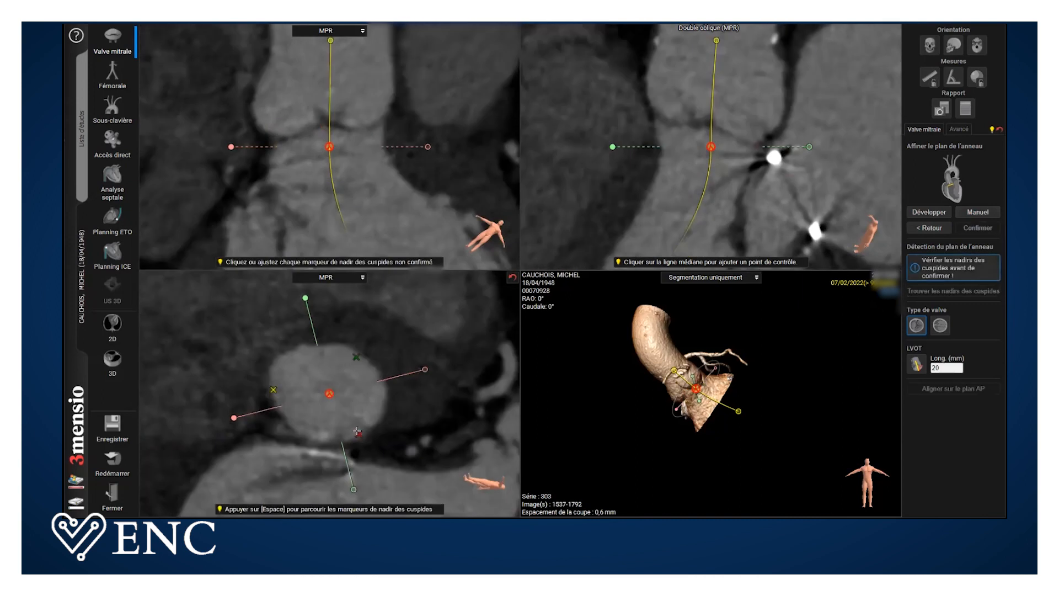
pyautogui.click(358, 432)
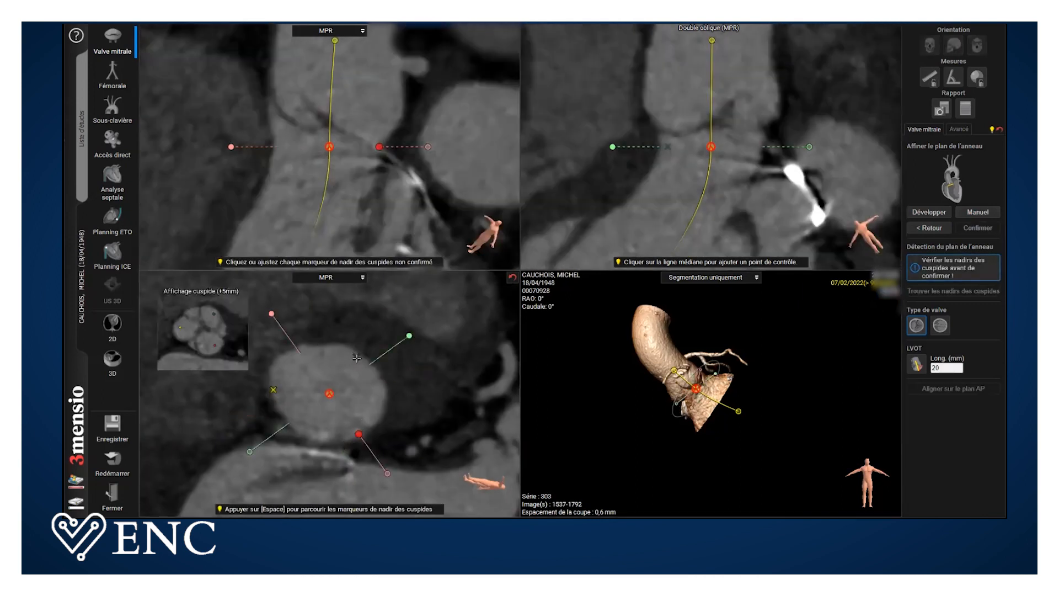
pyautogui.click(356, 358)
pyautogui.click(272, 388)
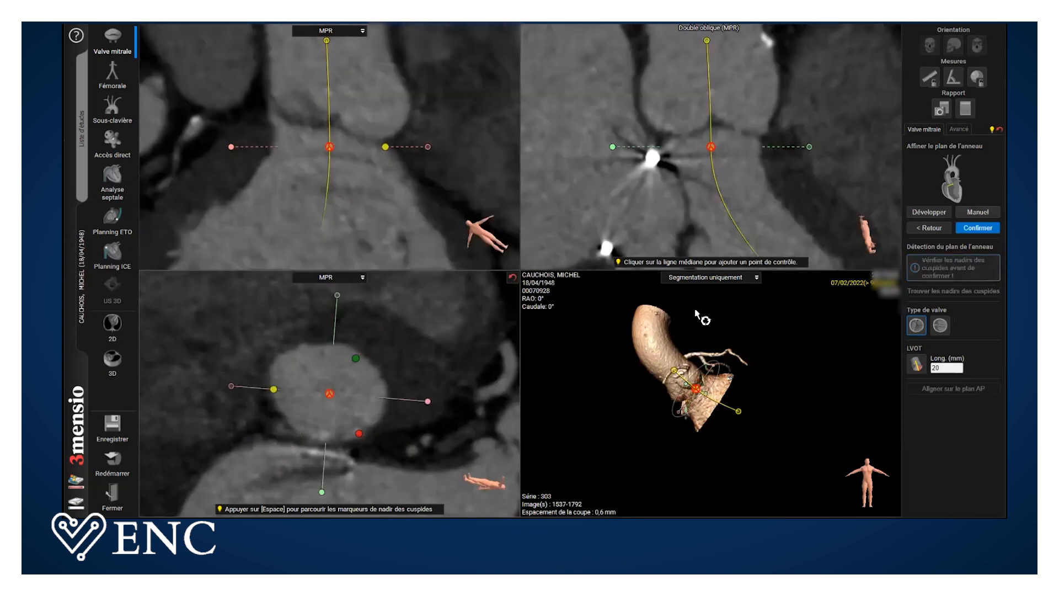
pyautogui.click(977, 227)
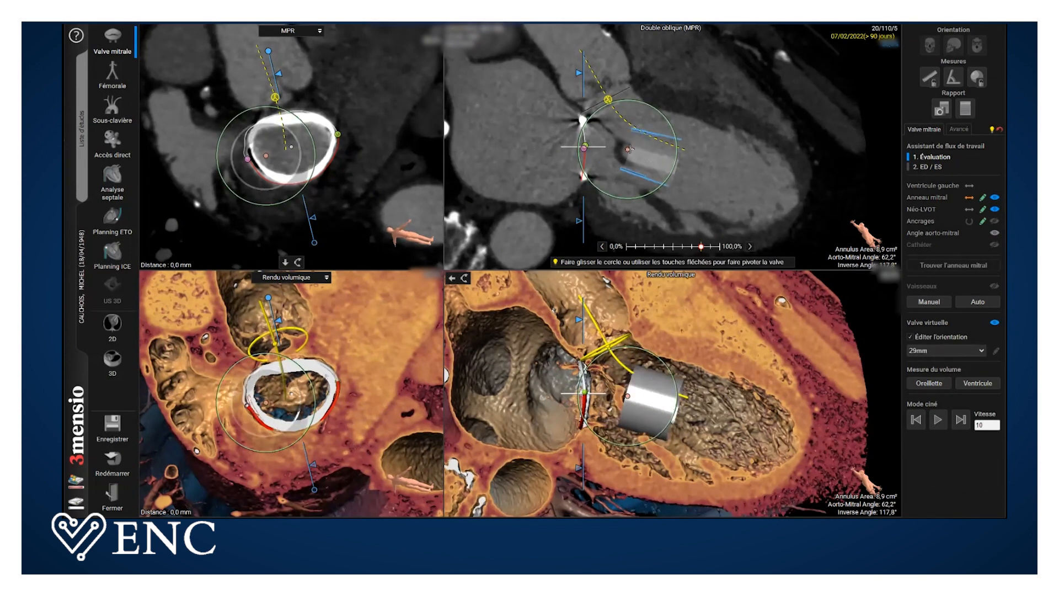
# Step: Move the 29 mm virtual valve onto the mitral annulus, center it within the ring and rotate it in line with the annulus axis
pyautogui.moveTo(584, 142); pyautogui.dragTo(577, 144)
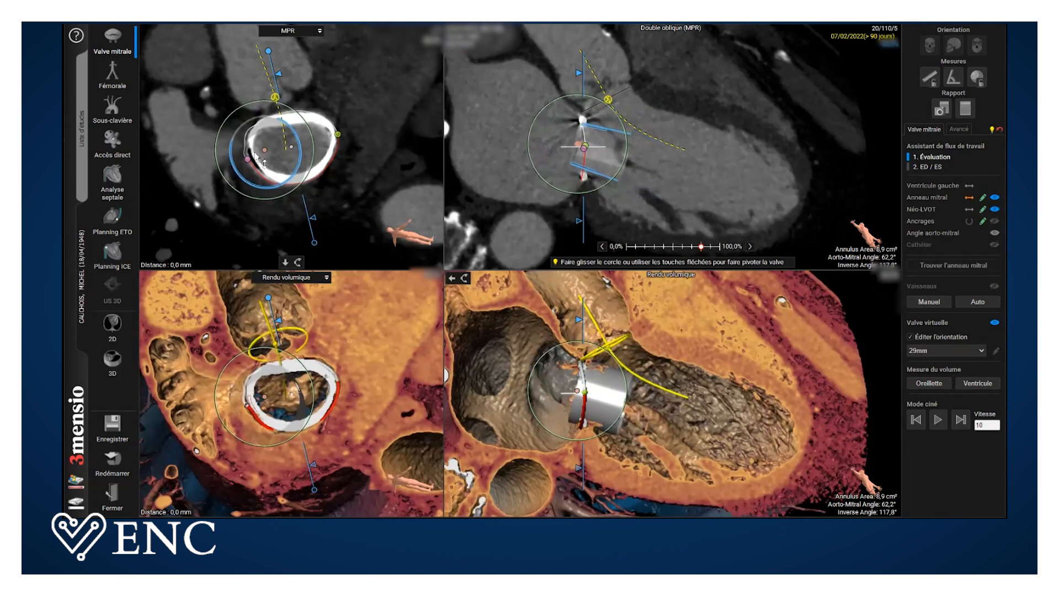
pyautogui.moveTo(284, 149); pyautogui.dragTo(308, 140)
pyautogui.moveTo(611, 110); pyautogui.dragTo(602, 101)
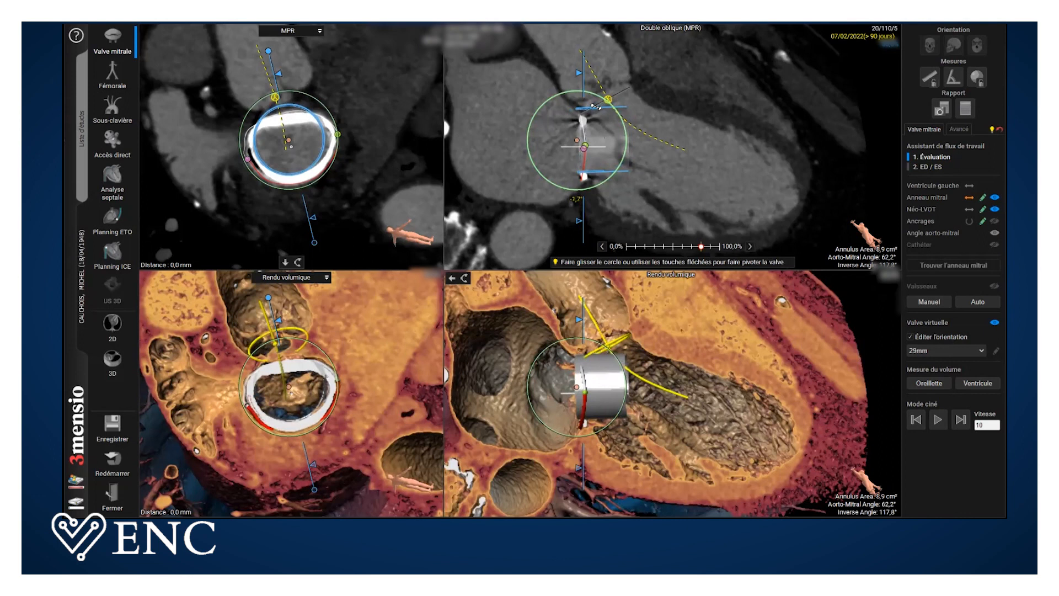
pyautogui.moveTo(580, 142); pyautogui.dragTo(577, 149)
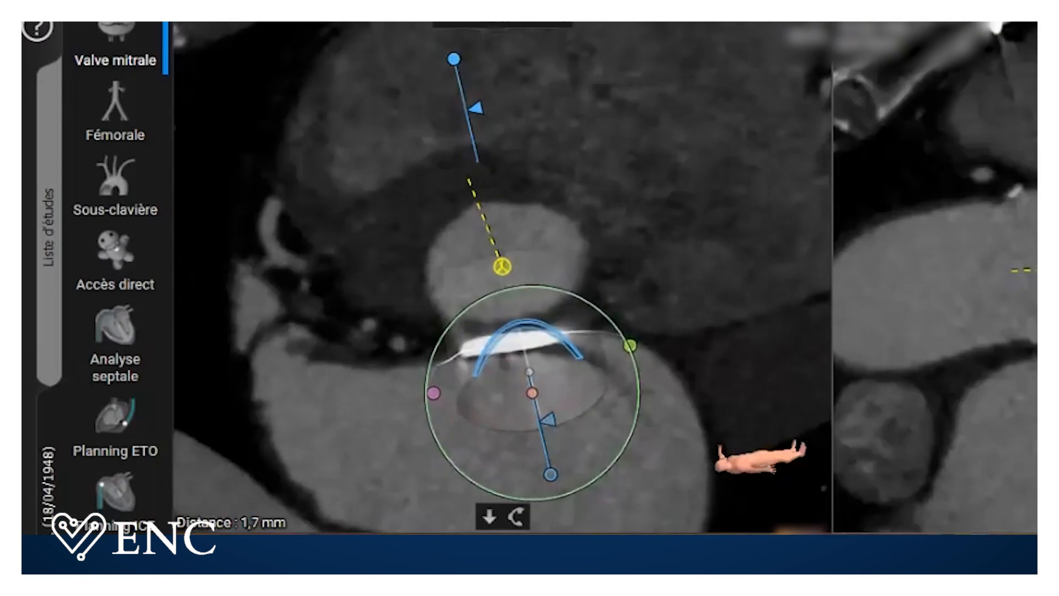
# Step: Move the cross-section to about 9 mm and outline the Neo-LVOT around the virtual valve with a Polygon, placing its values clear of the outline
pyautogui.press('Down')
pyautogui.press('Down')
pyautogui.moveTo(756, 301); pyautogui.dragTo(432, 226)
pyautogui.rightClick(629, 141)
pyautogui.moveTo(404, 133)
pyautogui.click(544, 178)
pyautogui.click(600, 237)
pyautogui.click(502, 202)
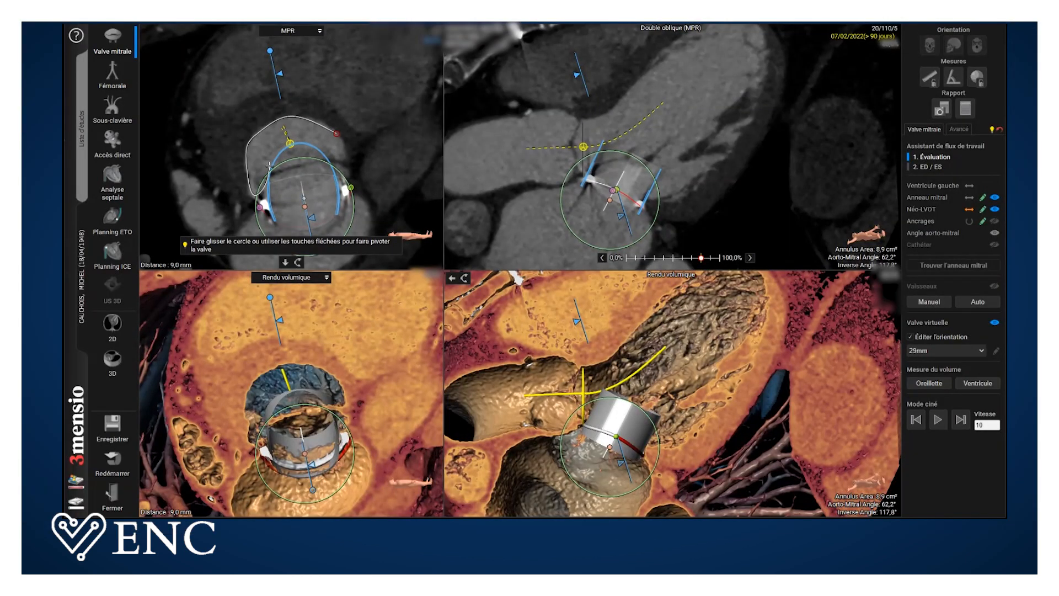
pyautogui.doubleClick(345, 176)
pyautogui.moveTo(381, 121); pyautogui.dragTo(375, 93)
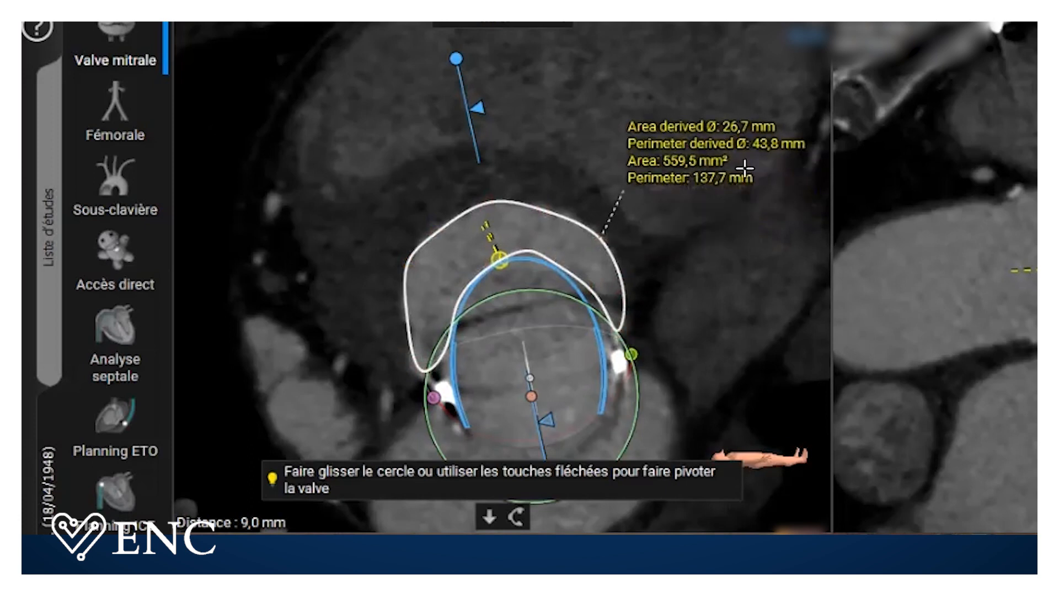
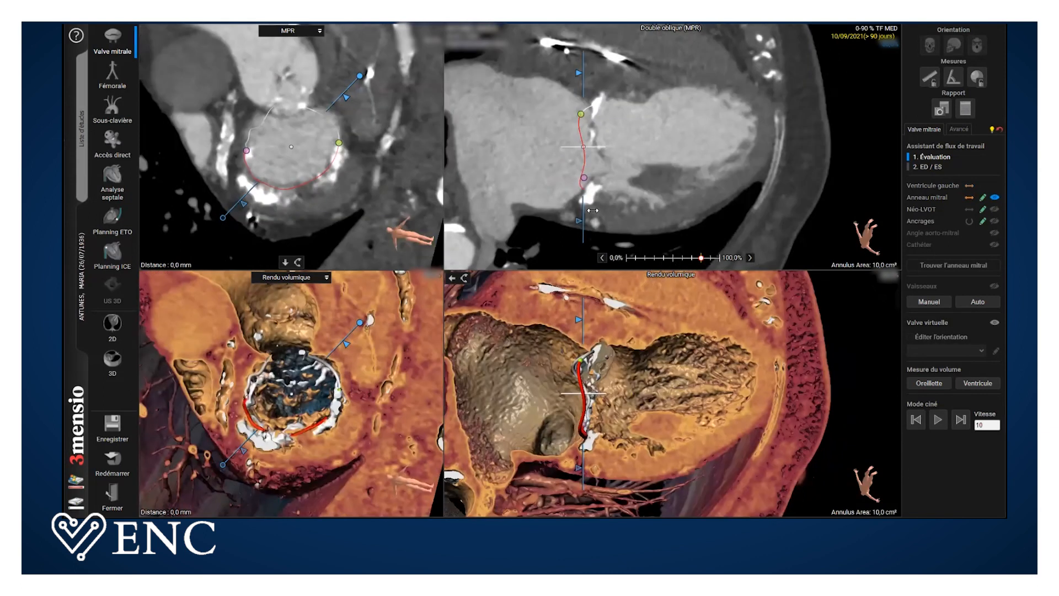
# Step: Shift the cross-section about 2.6 mm onto the annular calcifications and outline their inner edge with a Polygon, moving its values beside the annulus
pyautogui.moveTo(585, 210); pyautogui.dragTo(585, 209)
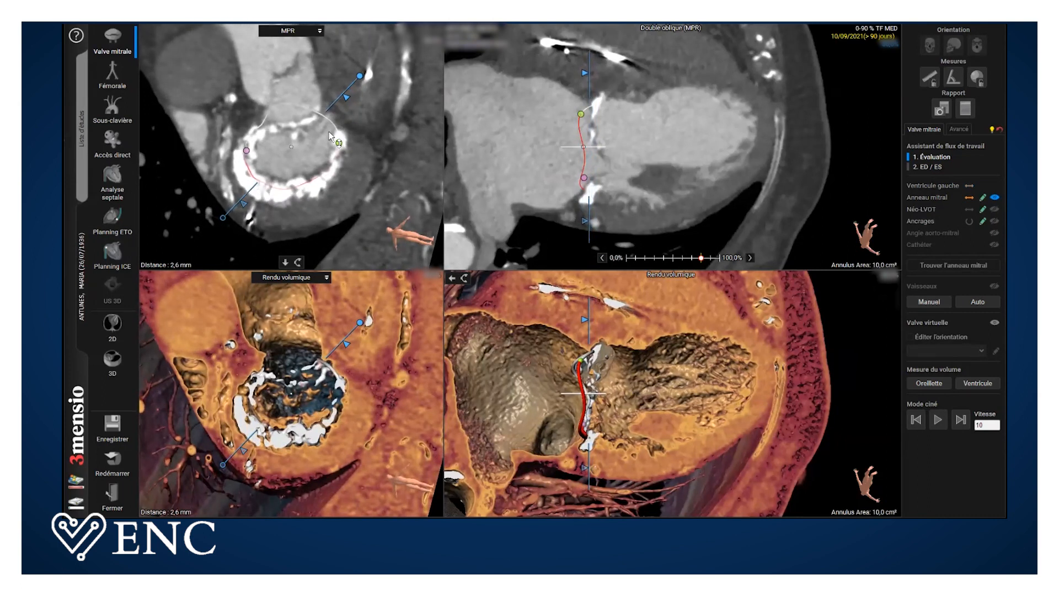
pyautogui.rightClick(378, 114)
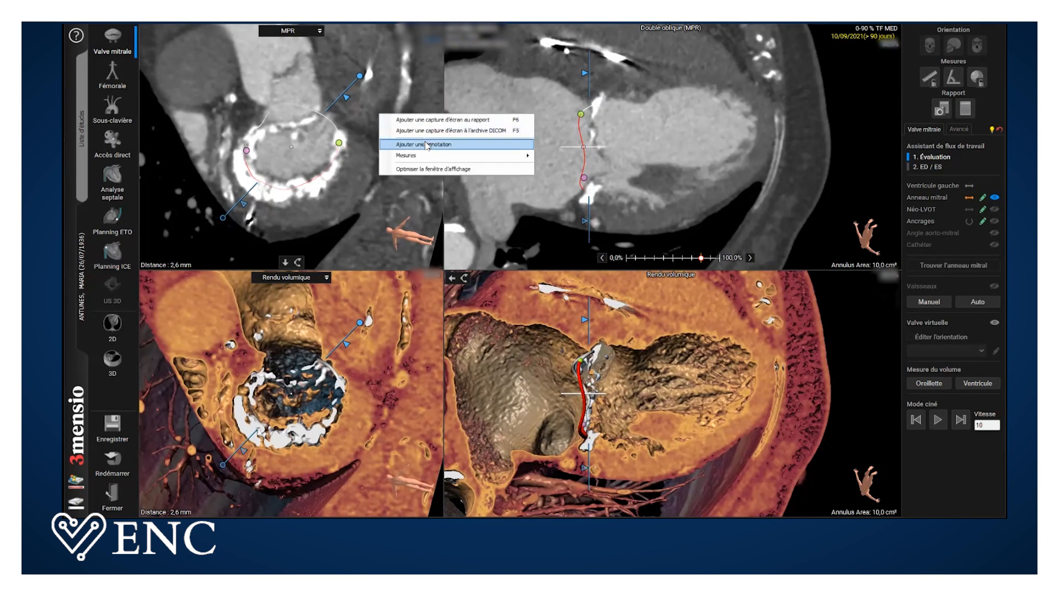
pyautogui.moveTo(425, 155)
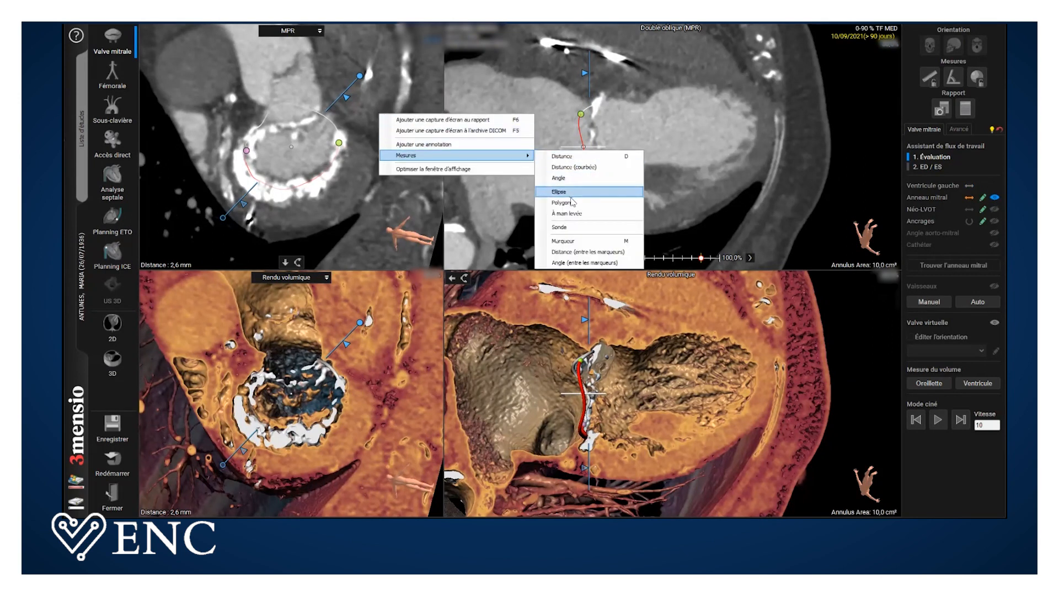
pyautogui.click(569, 202)
pyautogui.moveTo(294, 125)
pyautogui.mouseDown()
pyautogui.moveTo(267, 128)
pyautogui.moveTo(256, 169)
pyautogui.mouseUp()
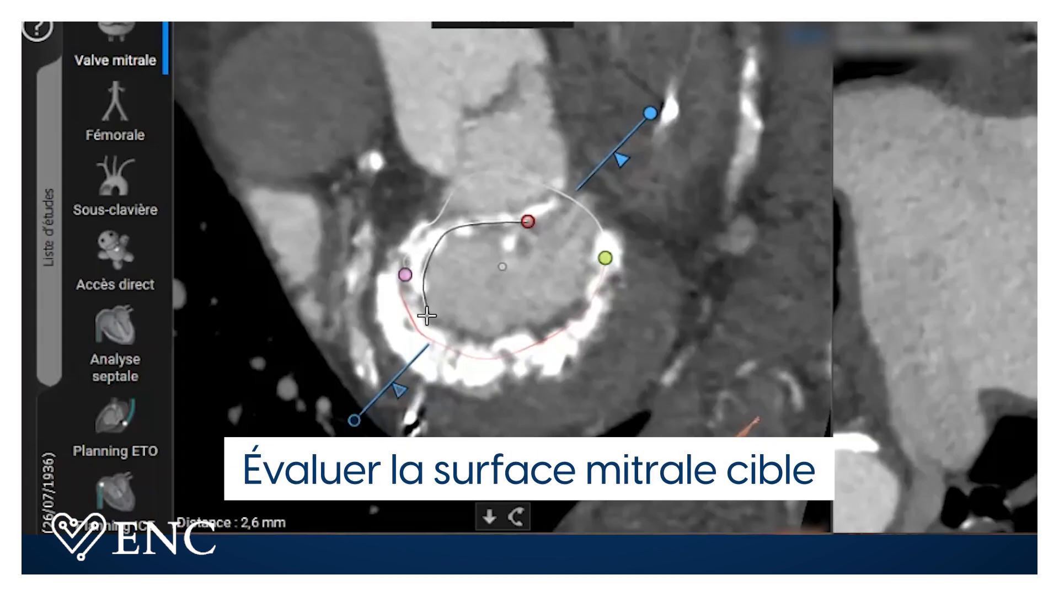
pyautogui.moveTo(426, 315)
pyautogui.mouseDown()
pyautogui.moveTo(525, 339)
pyautogui.moveTo(581, 304)
pyautogui.moveTo(598, 240)
pyautogui.moveTo(572, 206)
pyautogui.moveTo(530, 221)
pyautogui.mouseUp()
pyautogui.moveTo(666, 253); pyautogui.dragTo(678, 381)
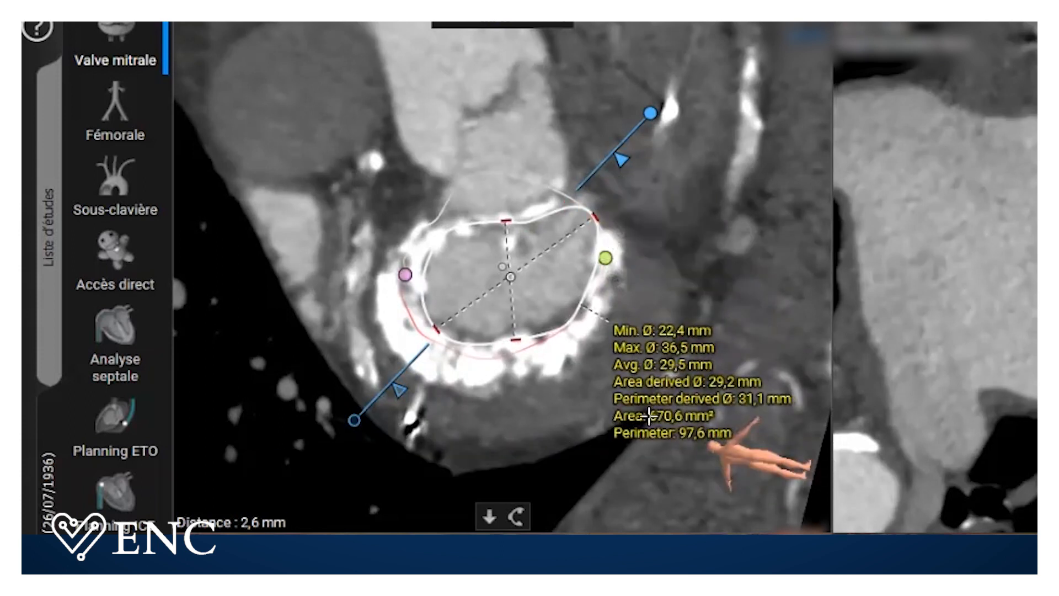
pyautogui.moveTo(659, 408); pyautogui.dragTo(725, 212)
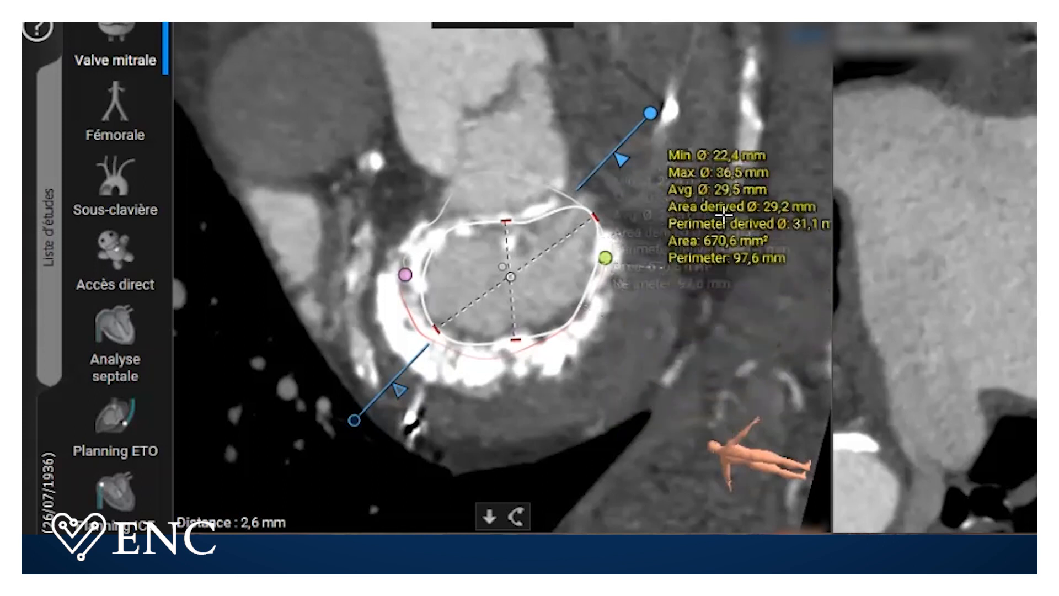
# Step: Delete the polygon outline from the mitral annulus cross-section
pyautogui.rightClick(728, 218)
pyautogui.click(738, 297)
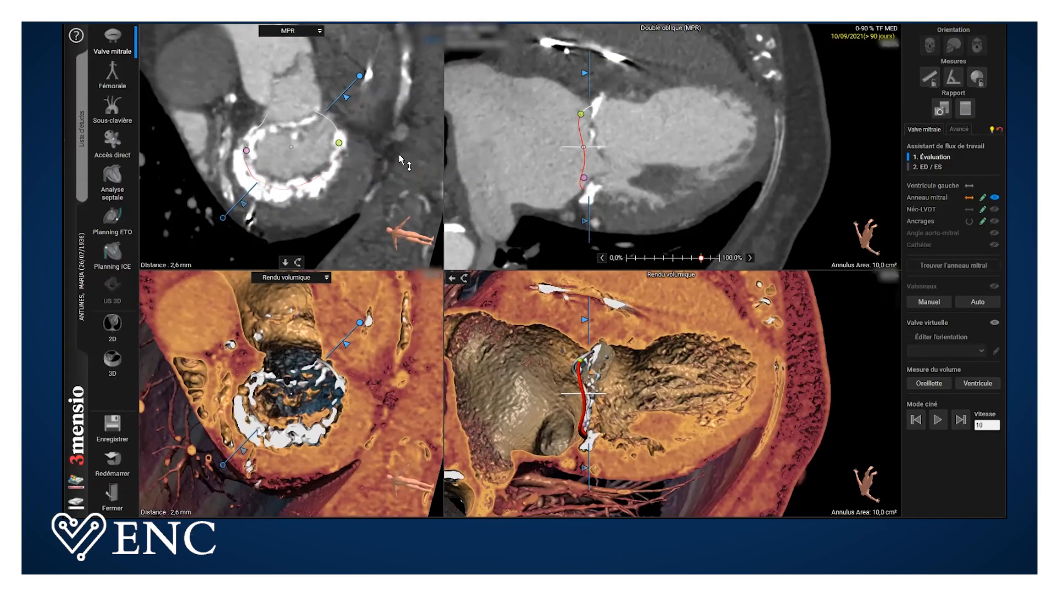
# Step: Measure the Distance across the mitral opening between the inner edges of the annular calcifications, and remove the line
pyautogui.rightClick(365, 116)
pyautogui.moveTo(412, 158)
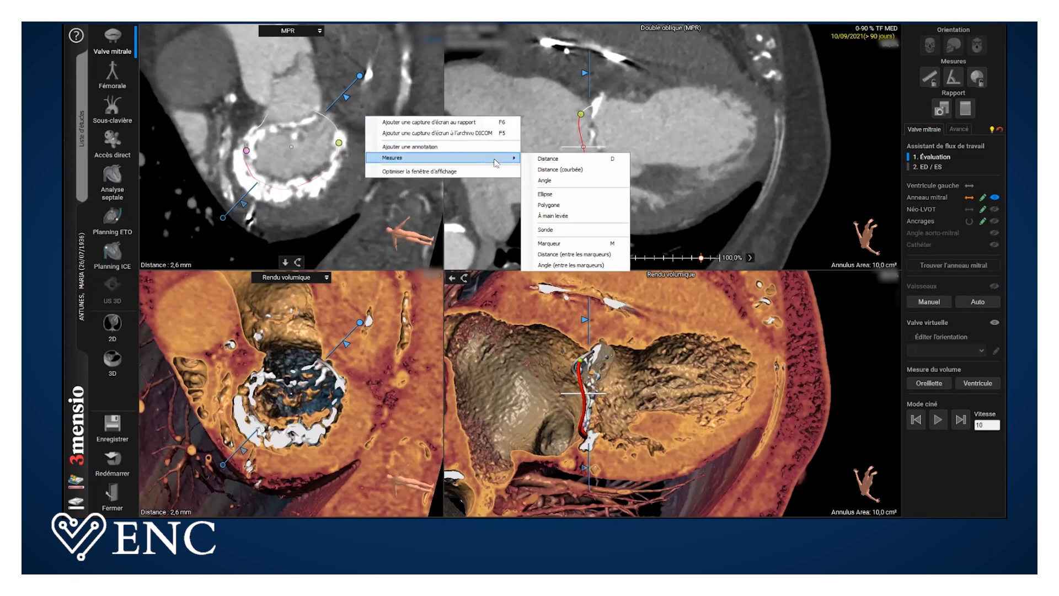
pyautogui.click(529, 159)
pyautogui.click(256, 148)
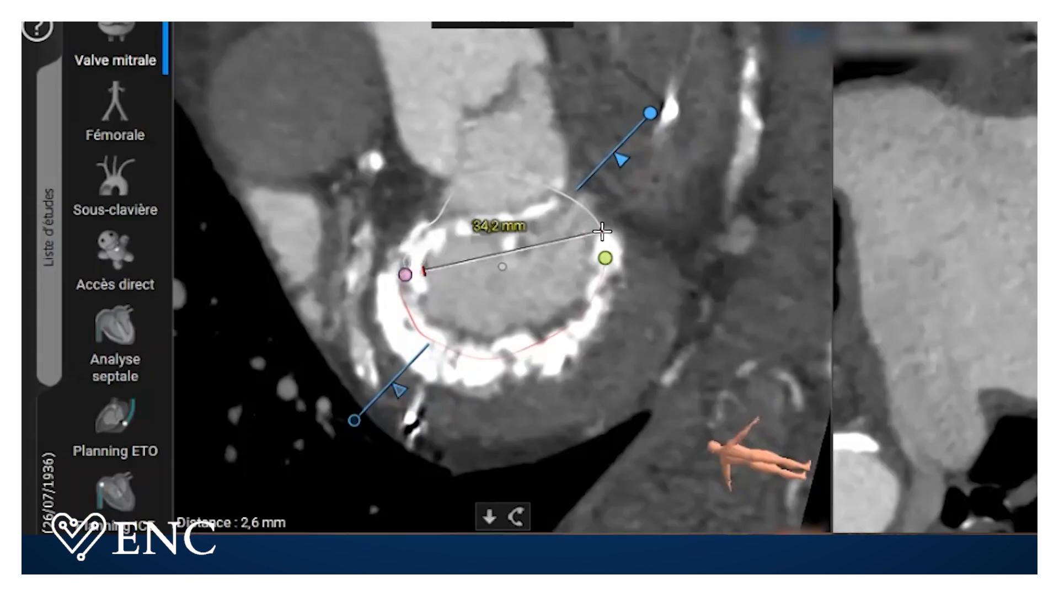
pyautogui.click(594, 236)
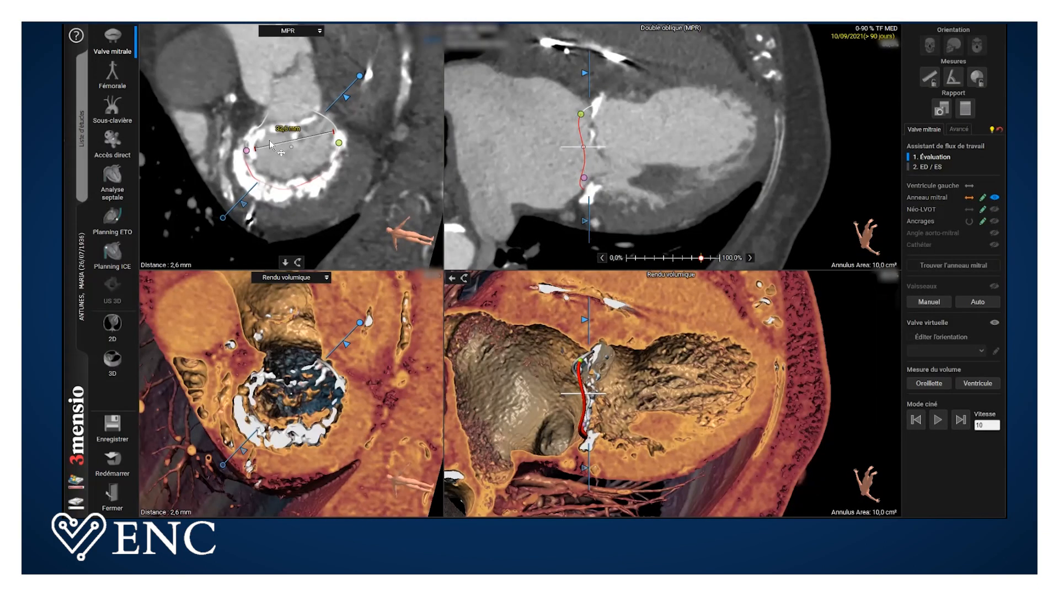
pyautogui.rightClick(289, 134)
pyautogui.click(314, 150)
# Step: Detect the aortic cusp nadirs automatically and validate the red and yellow nadir markers
pyautogui.moveTo(668, 218); pyautogui.dragTo(696, 111)
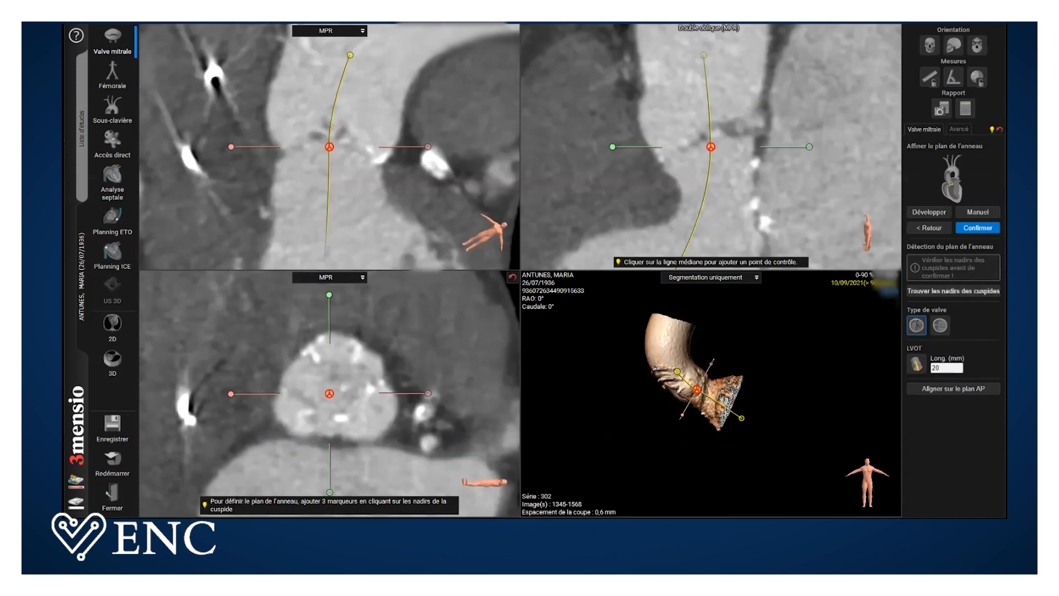
pyautogui.click(953, 290)
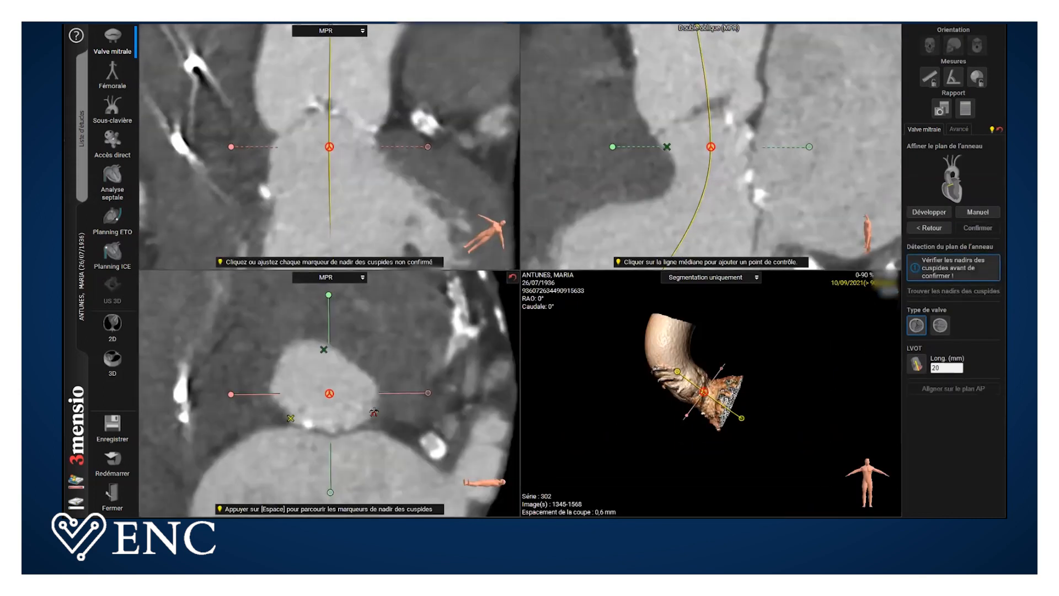
pyautogui.click(373, 413)
pyautogui.click(291, 418)
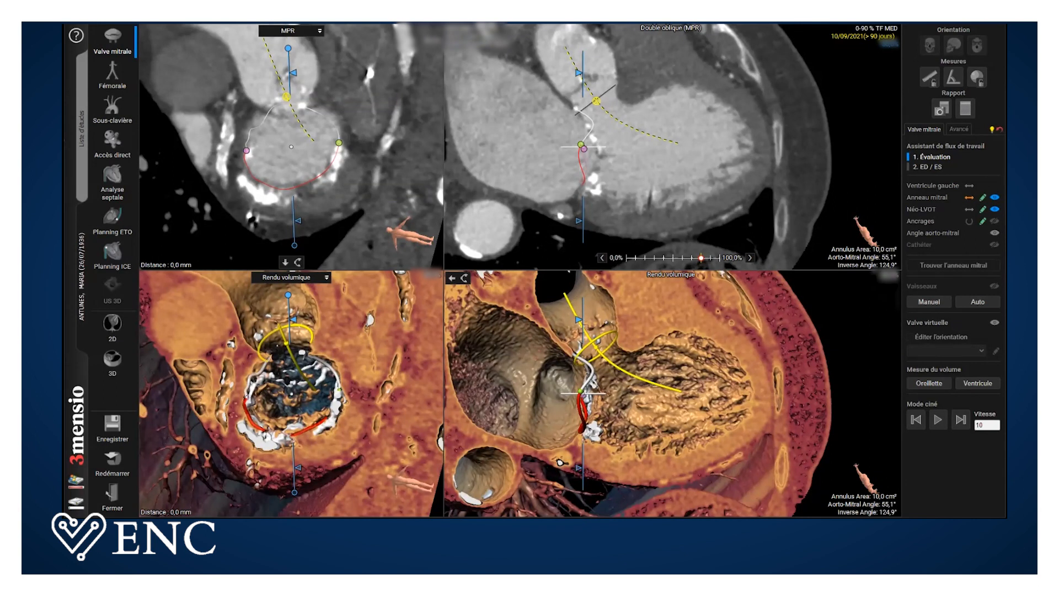
# Step: Show the virtual valve at the mitral annulus and set its size to 29mm
pyautogui.click(995, 323)
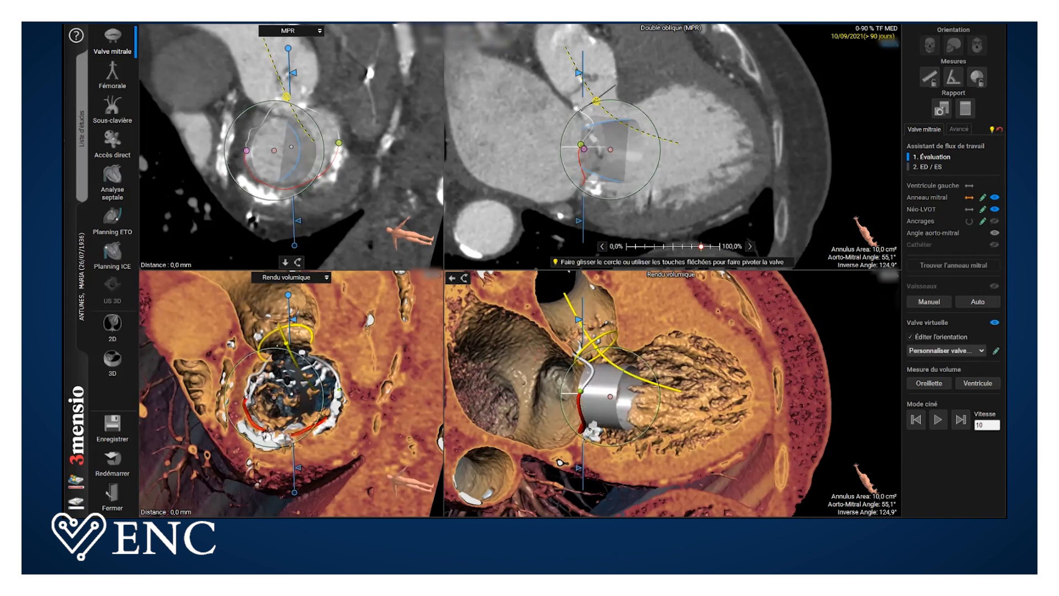
pyautogui.click(981, 351)
pyautogui.click(937, 389)
# Step: Move the virtual valve onto the mitral annulus, center it in the ring and rotate it perpendicular to the annulus plane
pyautogui.moveTo(610, 150); pyautogui.dragTo(578, 147)
pyautogui.moveTo(274, 148)
pyautogui.mouseDown()
pyautogui.moveTo(298, 147)
pyautogui.moveTo(283, 144)
pyautogui.mouseUp()
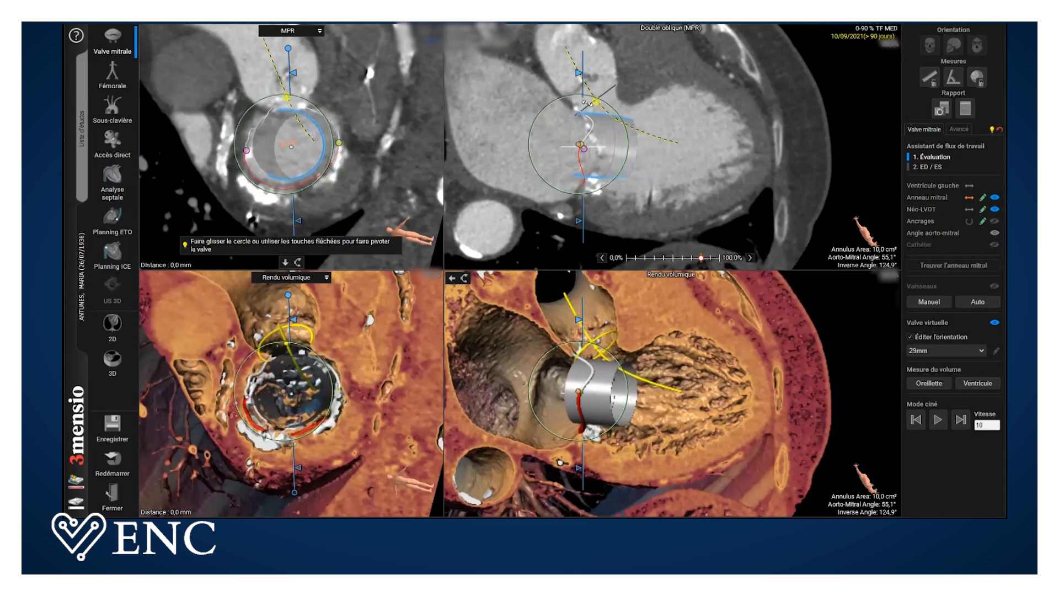
pyautogui.moveTo(587, 103); pyautogui.dragTo(606, 109)
pyautogui.moveTo(319, 175); pyautogui.dragTo(274, 201)
pyautogui.moveTo(612, 114)
pyautogui.mouseDown()
pyautogui.moveTo(596, 102)
pyautogui.moveTo(611, 112)
pyautogui.mouseUp()
pyautogui.moveTo(578, 150); pyautogui.dragTo(574, 150)
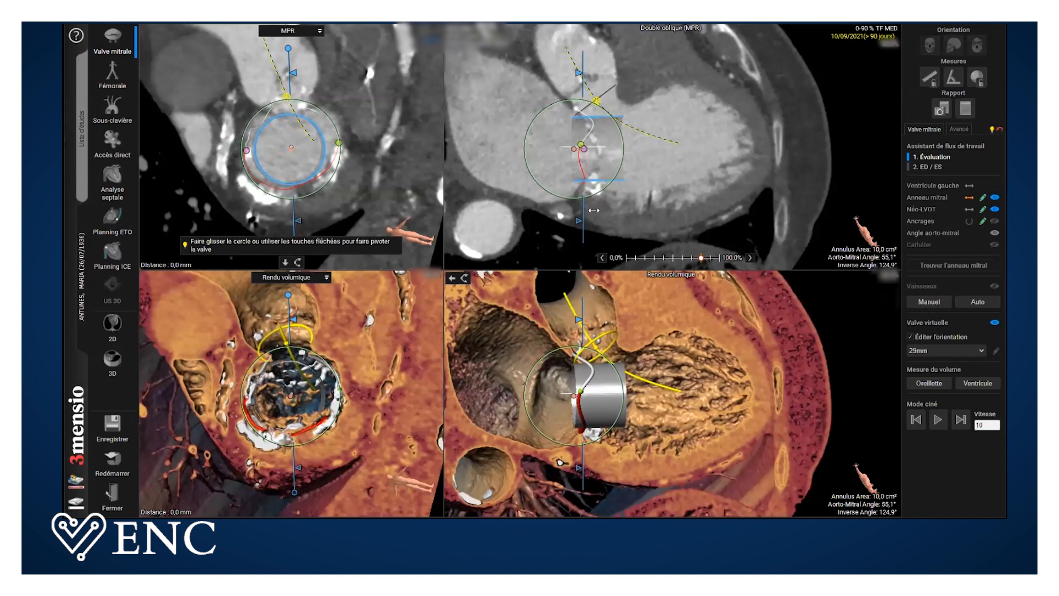
# Step: Move the cross-section to about 4.4 mm through the calcifications and shift the virtual valve towards the posterior calcified rim
pyautogui.moveTo(592, 213); pyautogui.dragTo(595, 214)
pyautogui.scroll(-9, 577, 158)
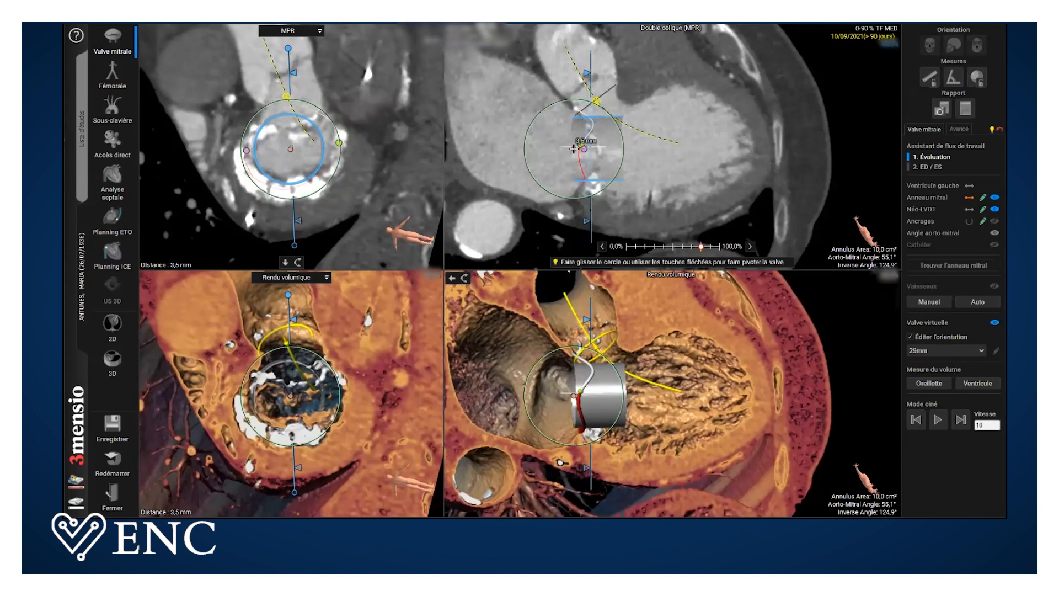
pyautogui.scroll(2, 577, 147)
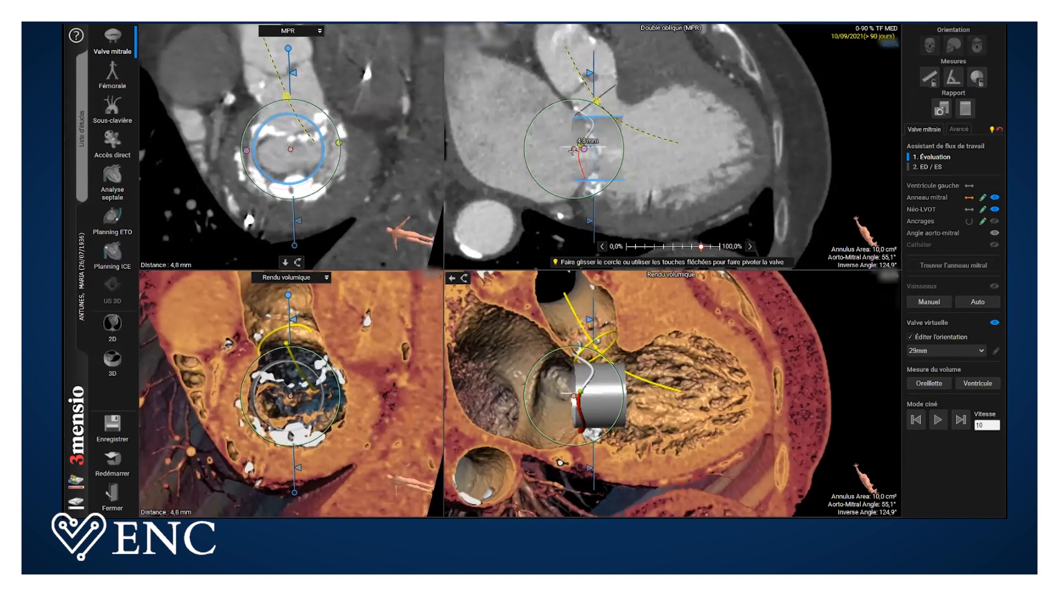
pyautogui.moveTo(574, 150); pyautogui.dragTo(574, 150)
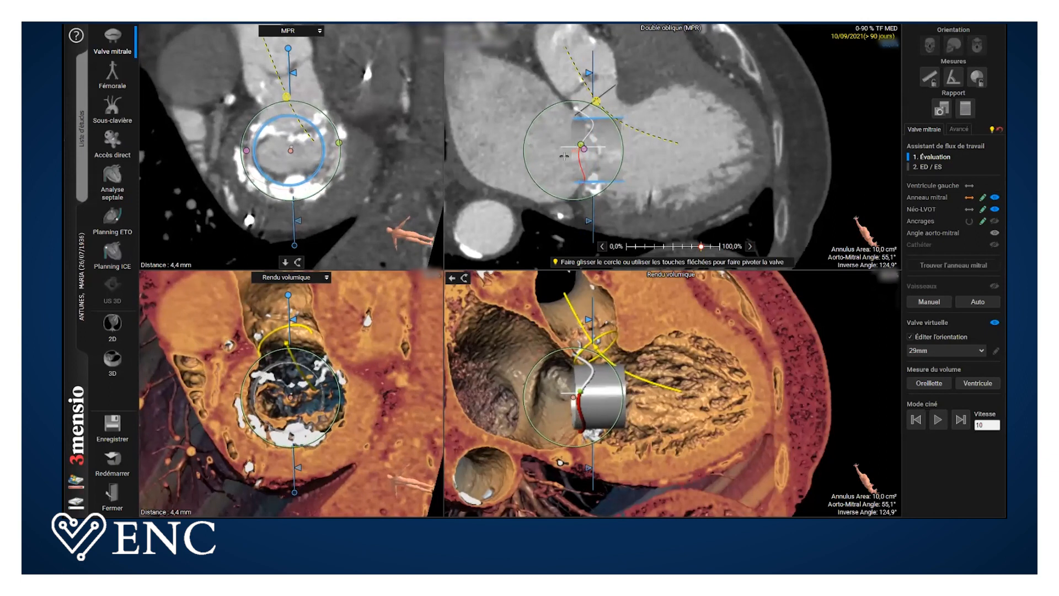
pyautogui.moveTo(291, 146); pyautogui.dragTo(299, 154)
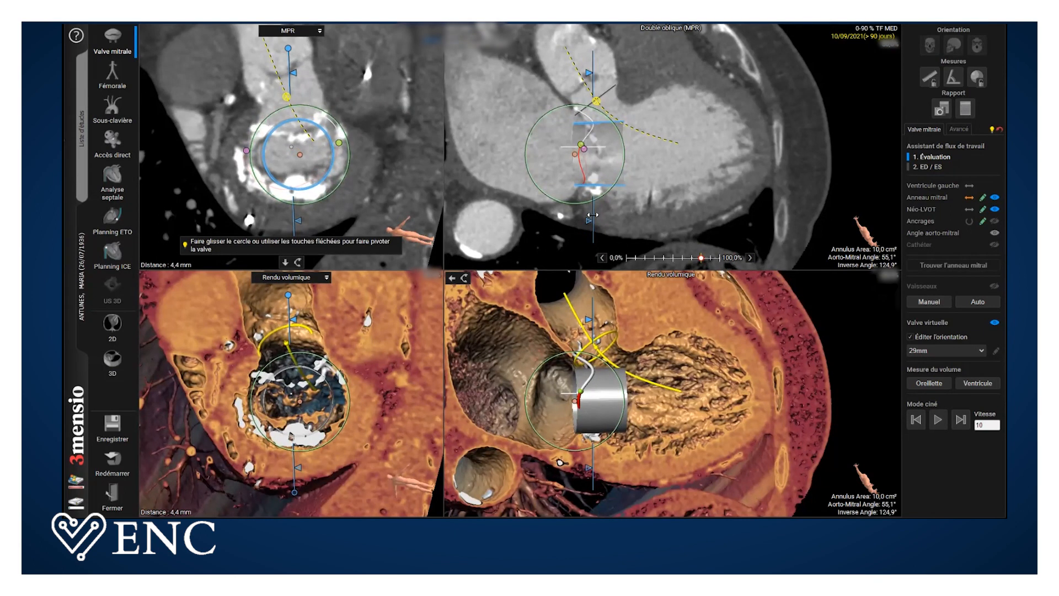
# Step: Check the valve's seating through successive annular cross-sections and move it slightly towards the ventricle
pyautogui.moveTo(590, 214); pyautogui.dragTo(590, 212)
pyautogui.scroll(5, 591, 212)
pyautogui.scroll(-9, 590, 193)
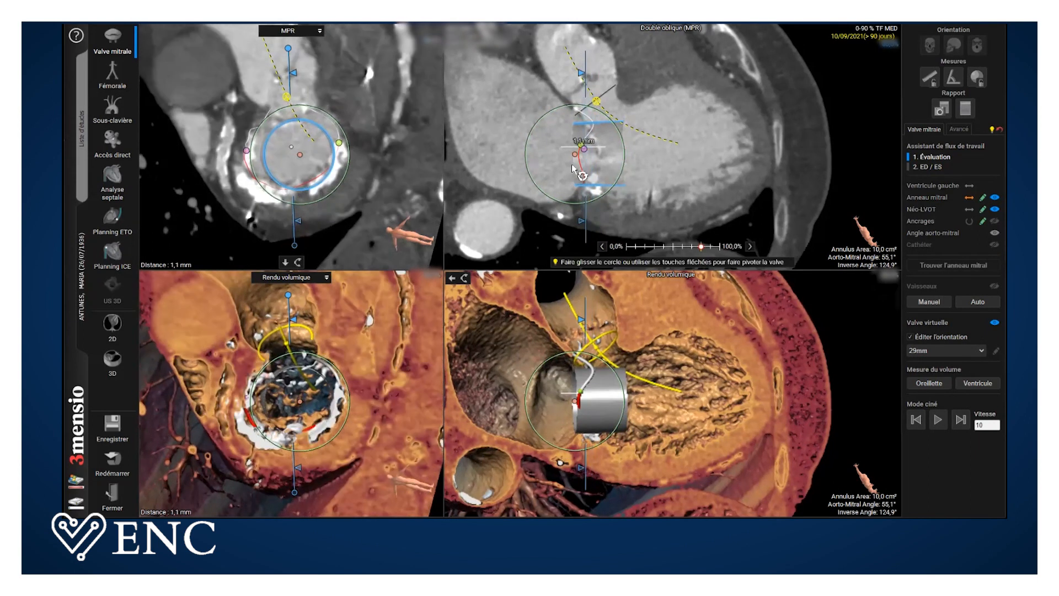
pyautogui.scroll(4, 573, 153)
pyautogui.scroll(-2, 573, 153)
pyautogui.moveTo(574, 153); pyautogui.dragTo(581, 153)
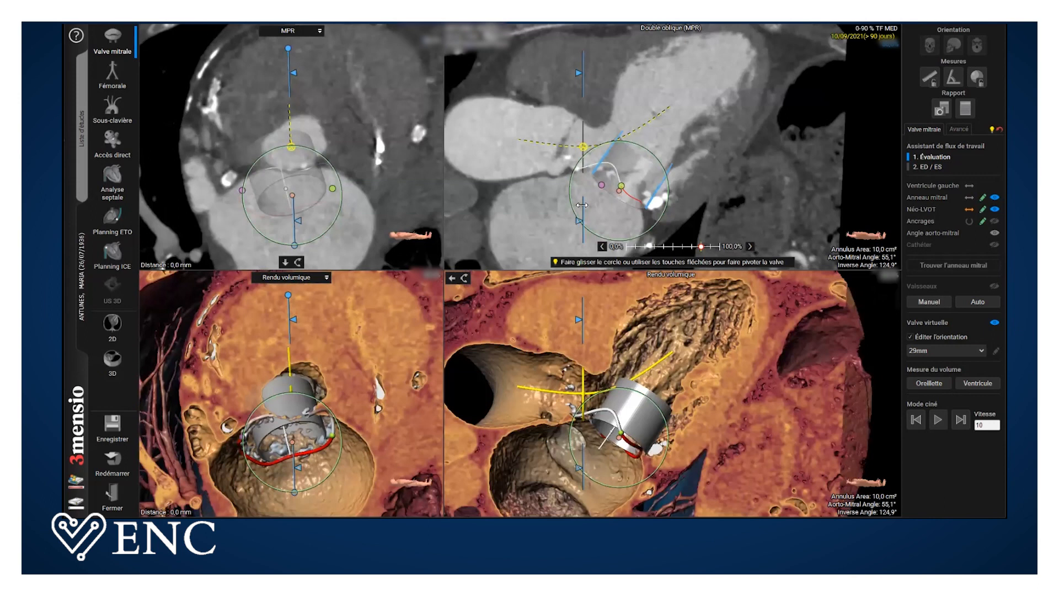
# Step: Tilt the Neo-LVOT cross-section, shift the virtual valve towards the atrium and move the plane to about 7.6 mm
pyautogui.moveTo(614, 198); pyautogui.dragTo(639, 181)
pyautogui.scroll(-4, 640, 181)
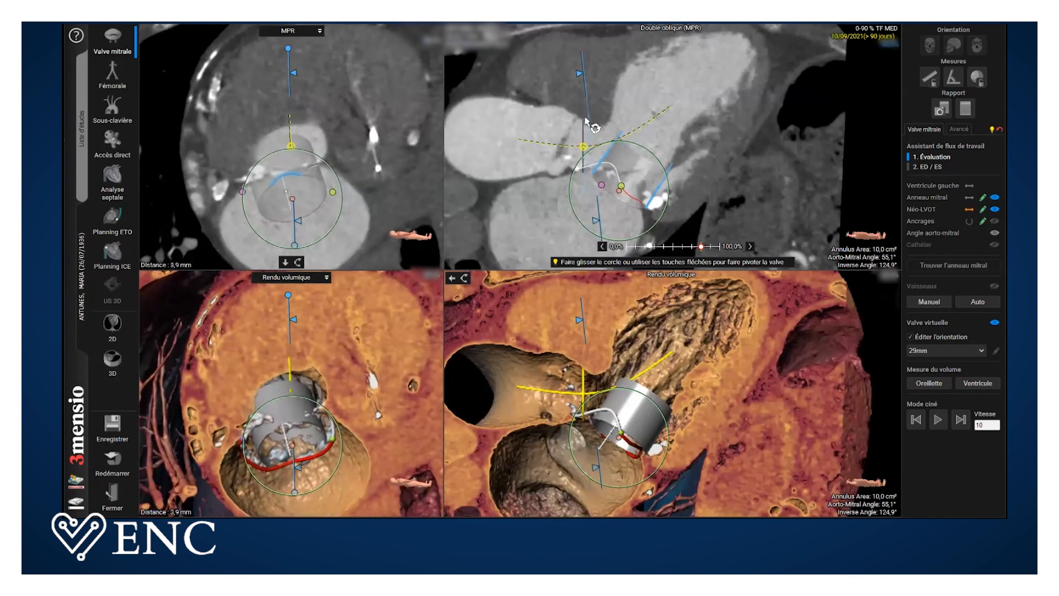
pyautogui.scroll(-4, 347, 172)
pyautogui.scroll(-4, 347, 172)
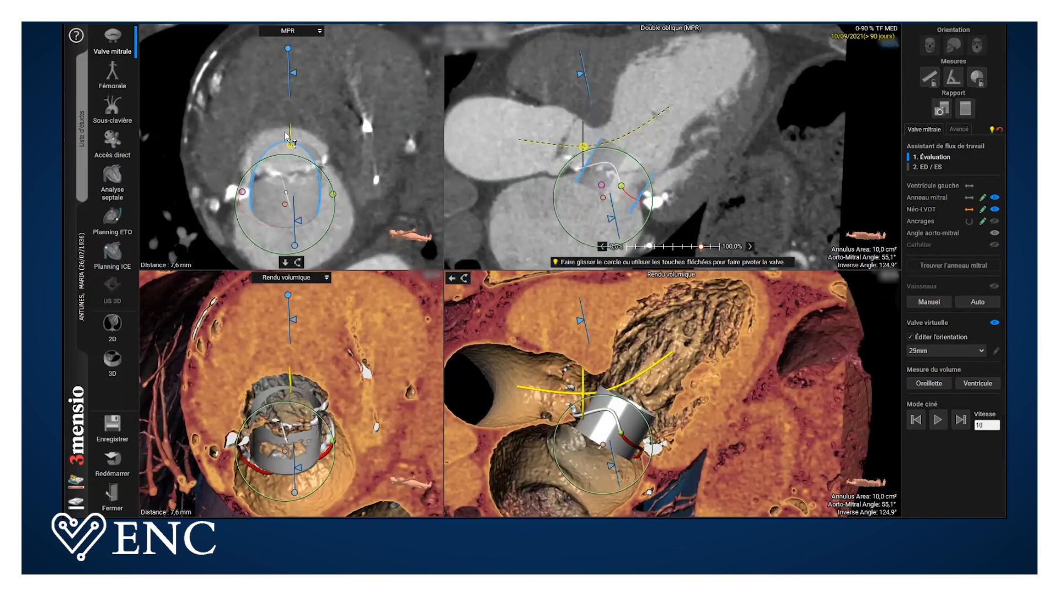
# Step: Outline the Neo-LVOT between the septal wall and the virtual valve with a Polygon, placing its values clear of the outline
pyautogui.rightClick(328, 103)
pyautogui.moveTo(377, 143)
pyautogui.click(504, 185)
pyautogui.click(310, 134)
pyautogui.click(283, 128)
pyautogui.click(252, 142)
pyautogui.click(247, 177)
pyautogui.click(446, 271)
pyautogui.click(492, 252)
pyautogui.click(537, 267)
pyautogui.click(562, 301)
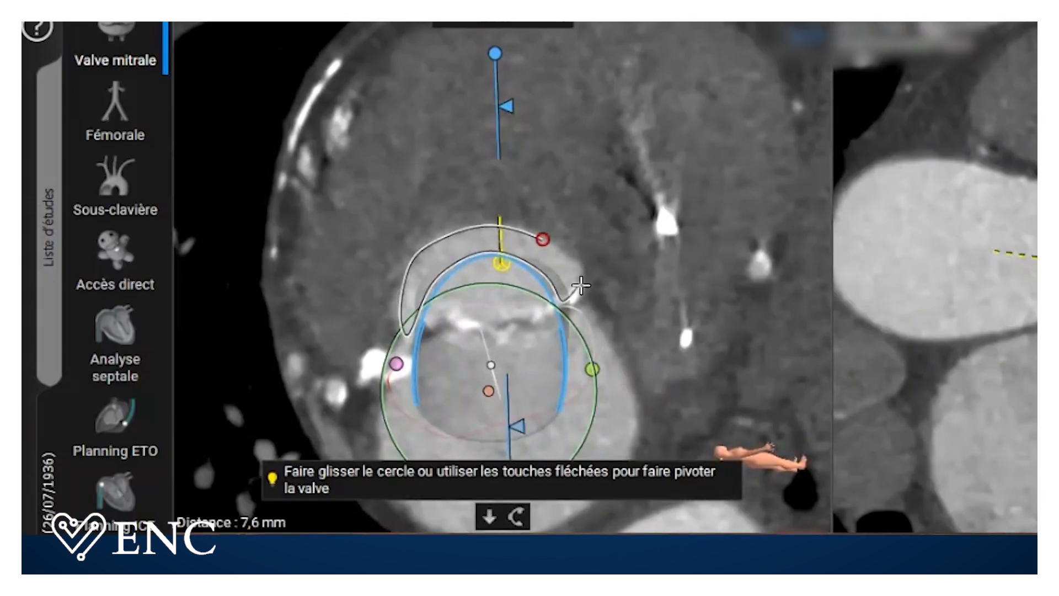
pyautogui.doubleClick(581, 274)
pyautogui.moveTo(633, 266); pyautogui.dragTo(649, 231)
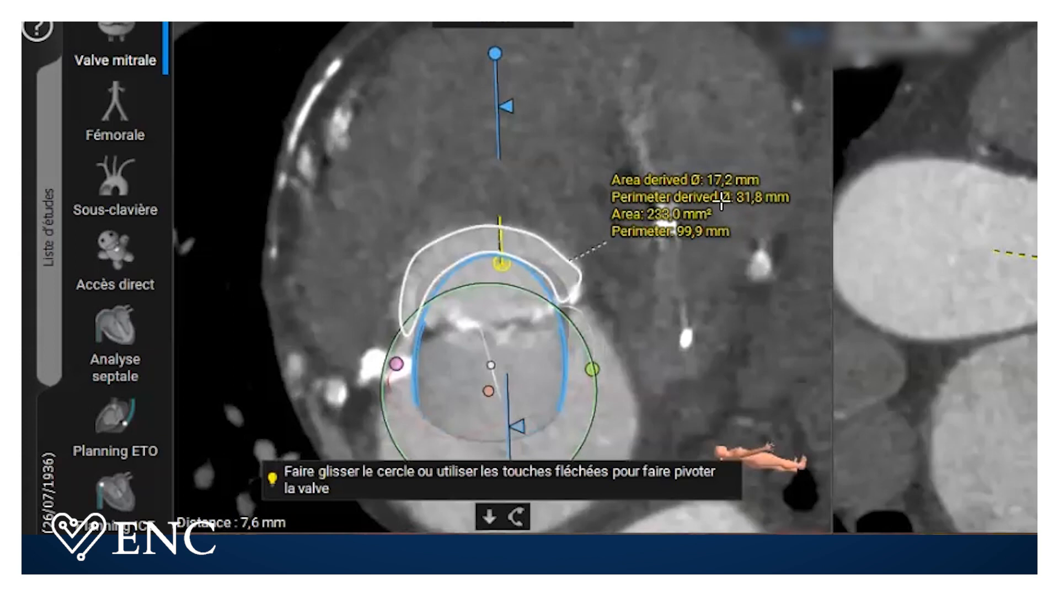